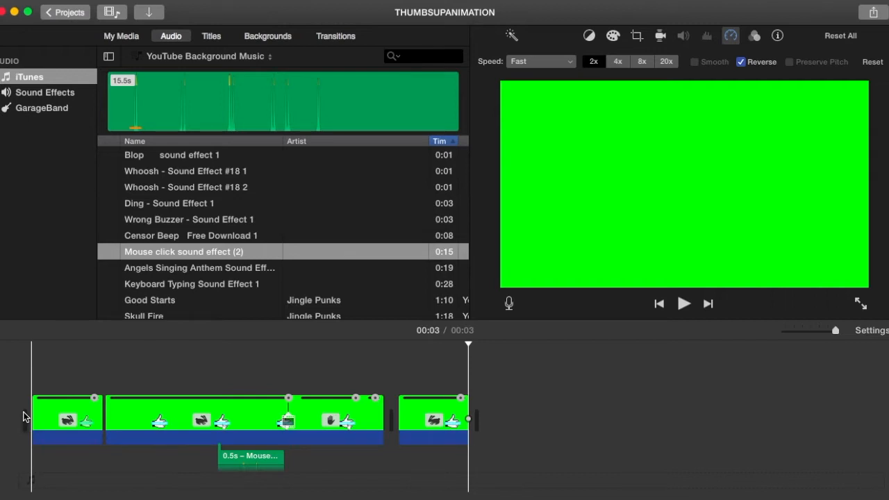
Play back the thumbs-up animation project with the volume raised and review its clips and mouse click sound effect.
key("space")
key("XF86AudioRaiseVolume")
key("space")
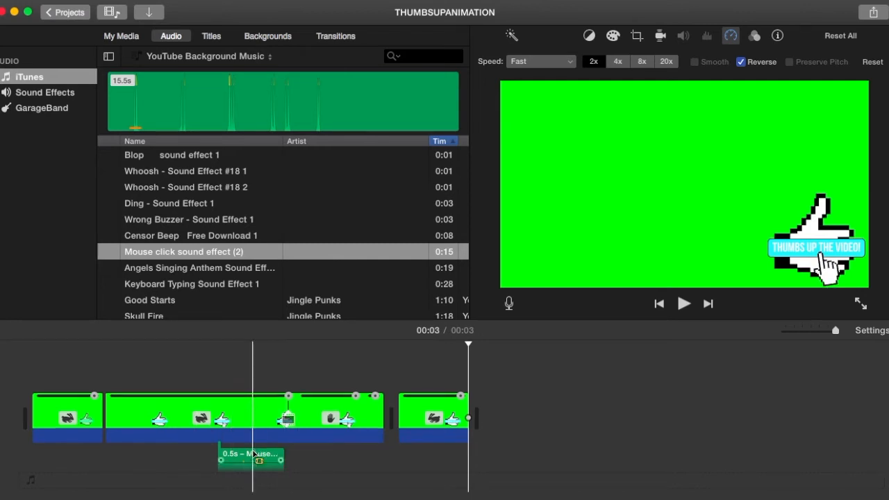
scroll(253, 444, "down", 2)
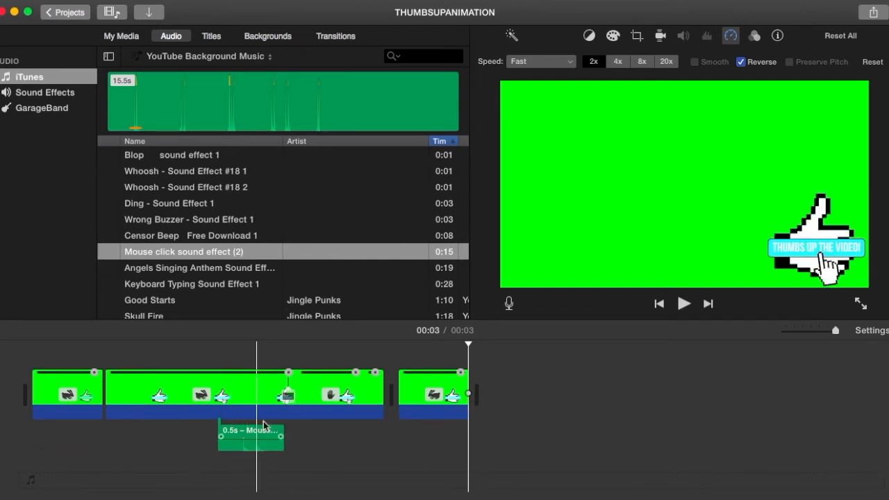
scroll(271, 438, "up", 2)
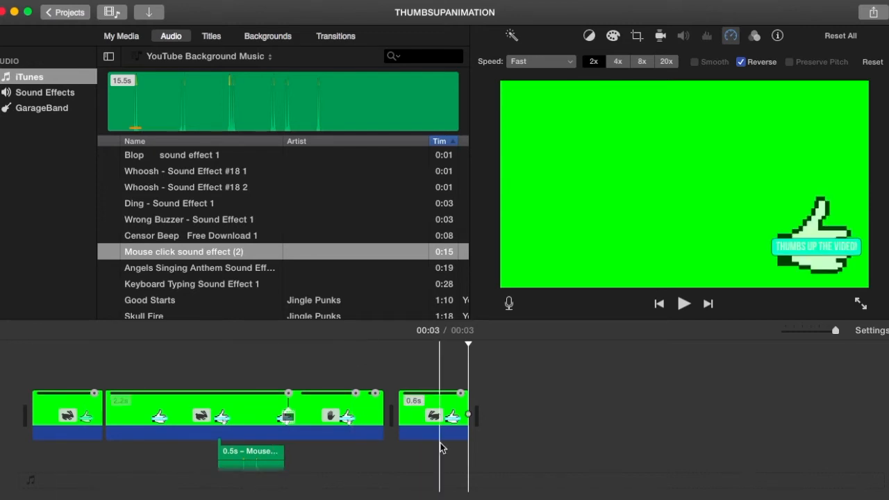
left_click(616, 405)
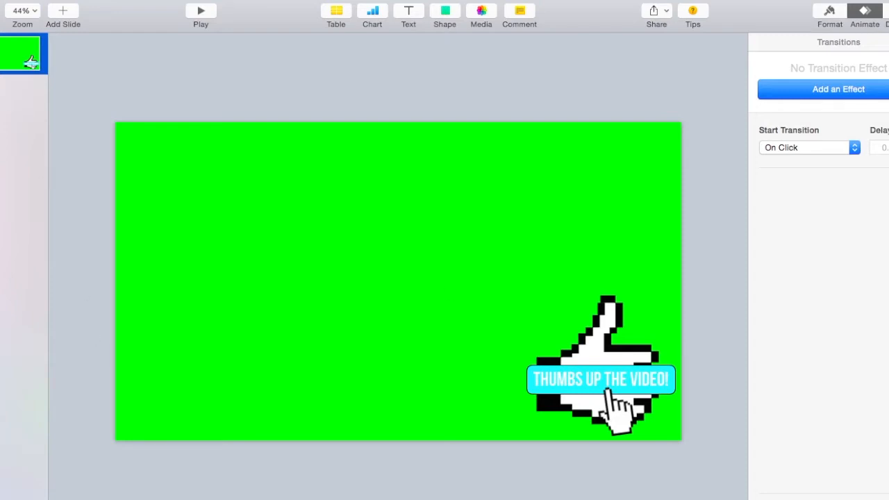
Switch to the Keynote presentation with the thumbs-up graphic and reposition its window so the whole slide and sidebar fit on screen.
left_click(24, 10)
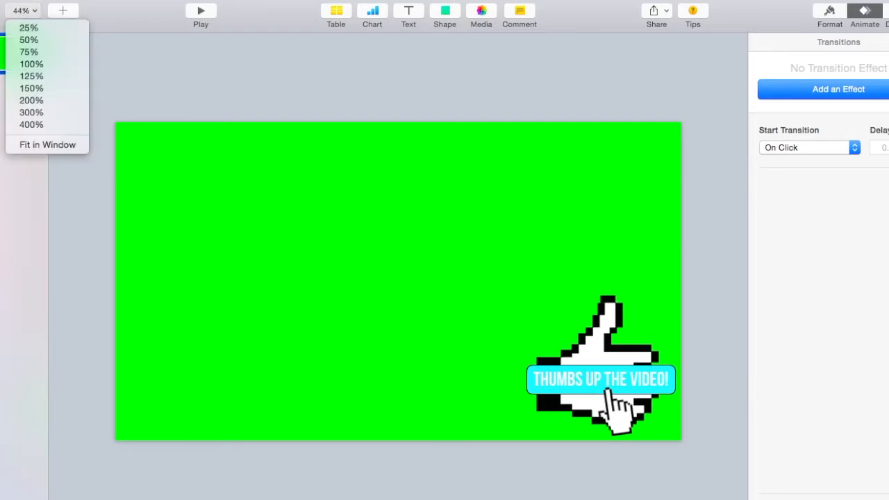
key("Escape")
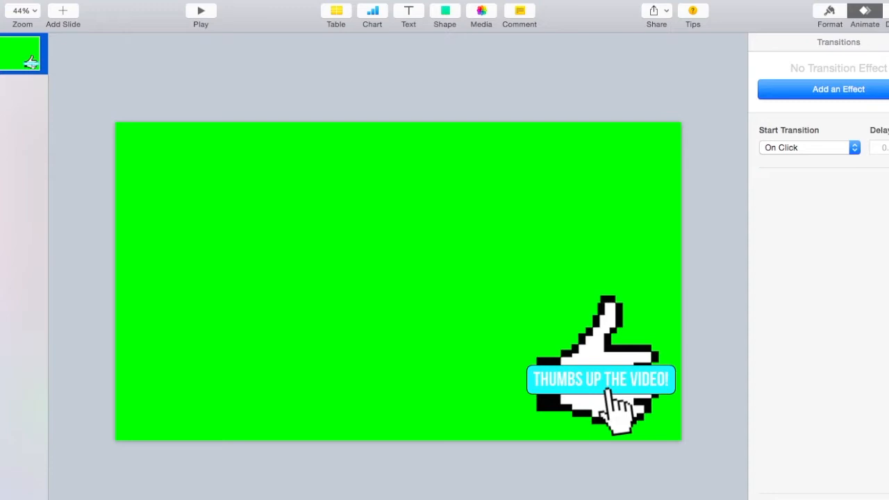
left_click_drag(0, 0, 97, 22)
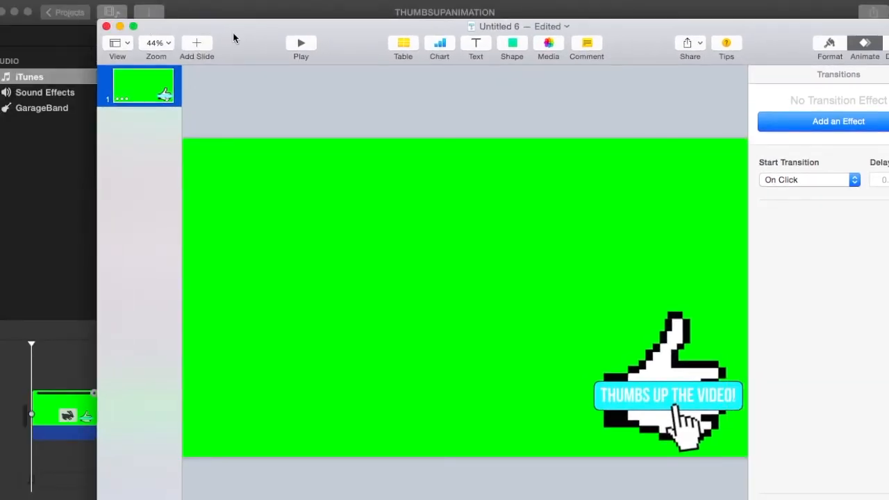
left_click_drag(148, 30, 87, 11)
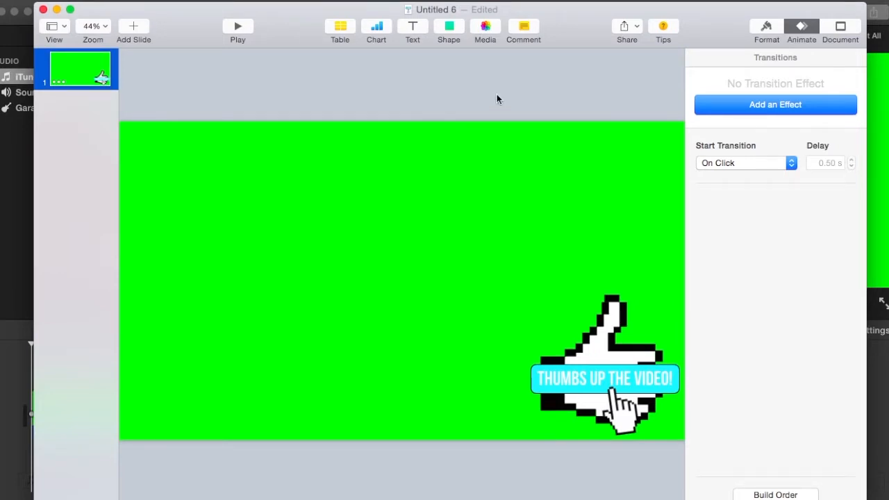
Move the thumbs-up and banner group off the pointer hand to about X 1300 pt, Y 456 pt, and ungroup it.
left_click(651, 126)
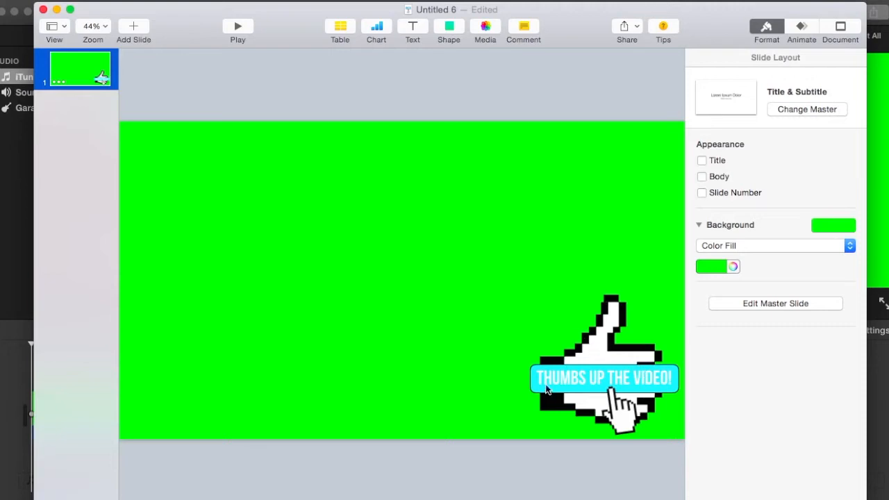
left_click(556, 406)
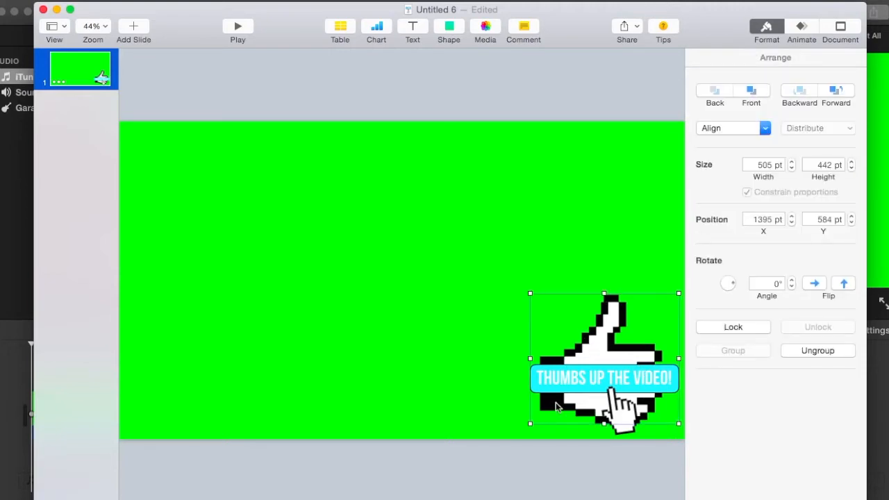
left_click_drag(556, 406, 527, 368)
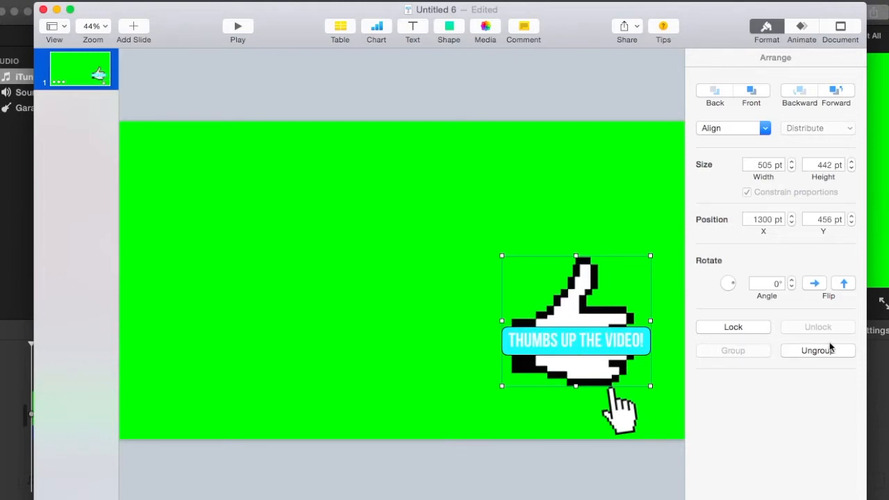
left_click(807, 351)
left_click(608, 221)
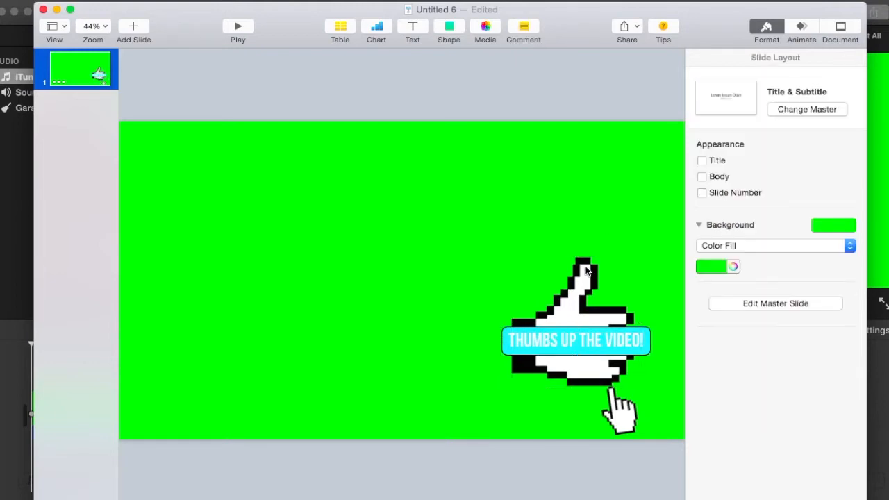
Move the thumbs-up hand off the banner to about X 902 pt, Y 203 pt, and ungroup its outline from its white fill.
left_click_drag(581, 259, 458, 178)
scroll(468, 244, "up", 5)
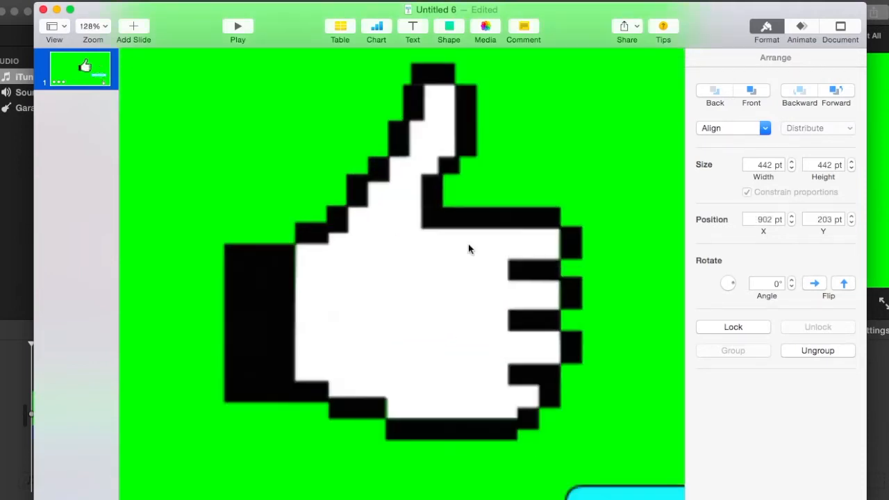
scroll(449, 179, "up", 2)
scroll(417, 178, "down", 5)
scroll(421, 166, "up", 4)
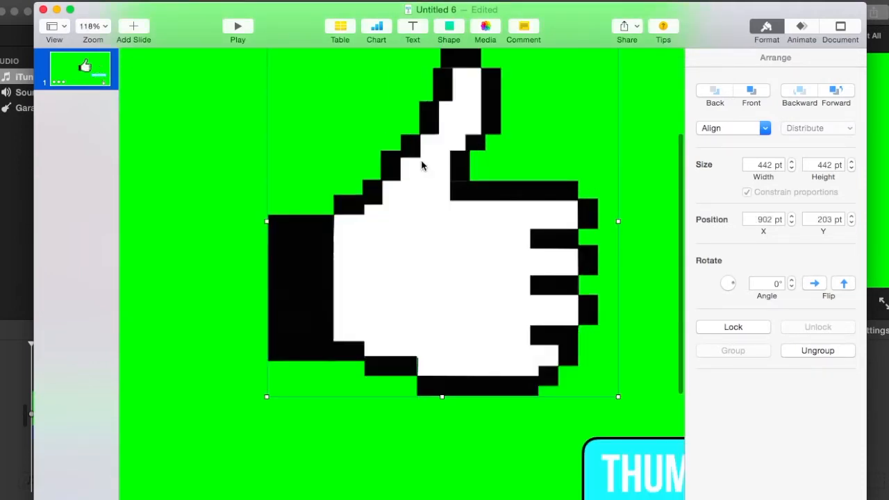
scroll(423, 162, "down", 2)
scroll(426, 158, "up", 3)
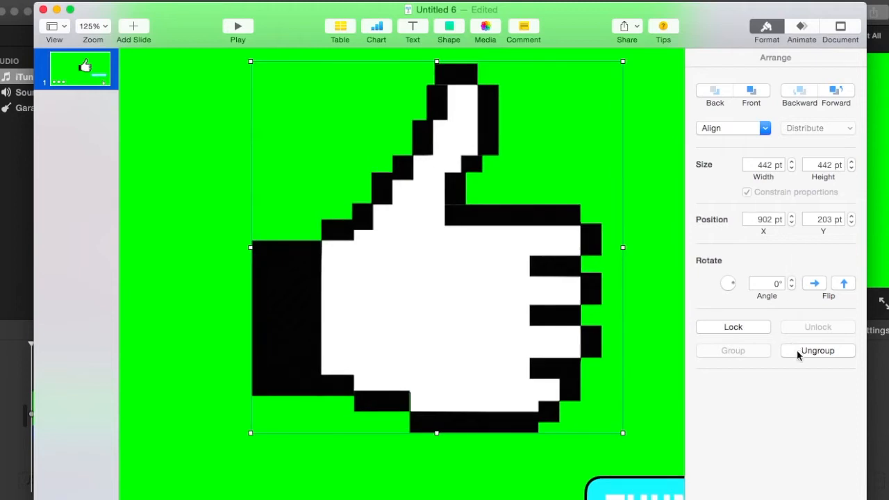
left_click(817, 350)
left_click(621, 163)
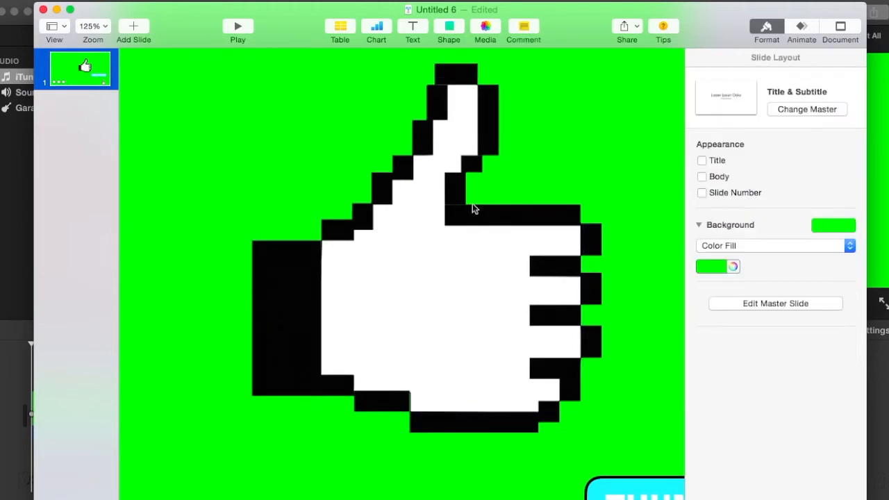
Move the hand's black outline clear of the white fill shape, to about X 534 pt, Y 350 pt.
left_click_drag(484, 216, 343, 220)
scroll(486, 202, "down", 5)
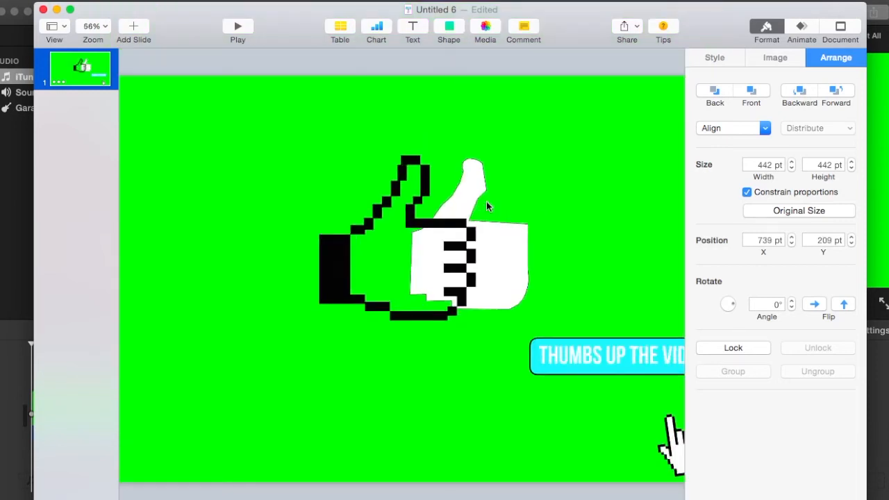
scroll(486, 201, "down", 2)
scroll(486, 202, "up", 5)
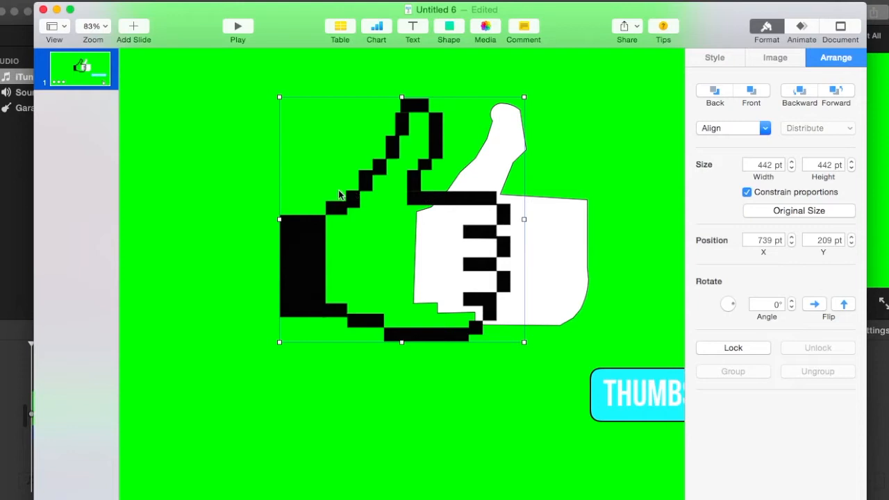
left_click_drag(302, 275, 197, 367)
scroll(287, 264, "down", 3)
scroll(374, 234, "up", 3)
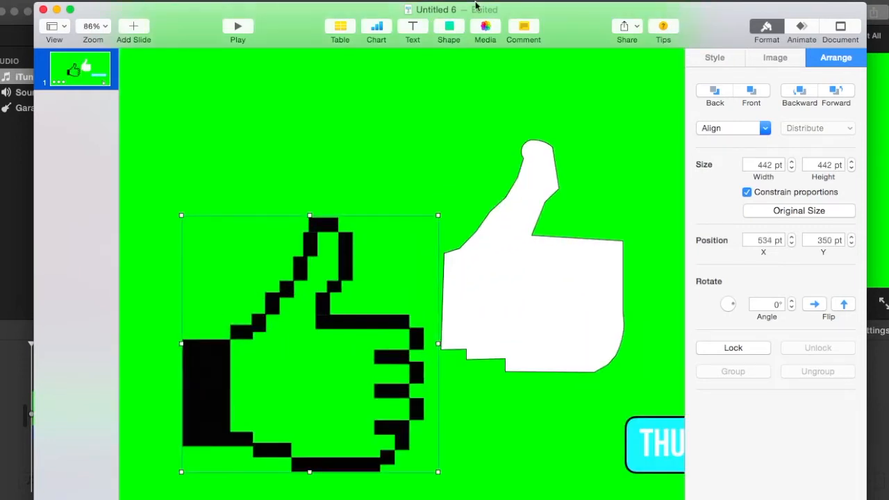
Draw a closed triangle about 270 by 170 pt over the white hand shape with the Pen tool.
left_click(449, 28)
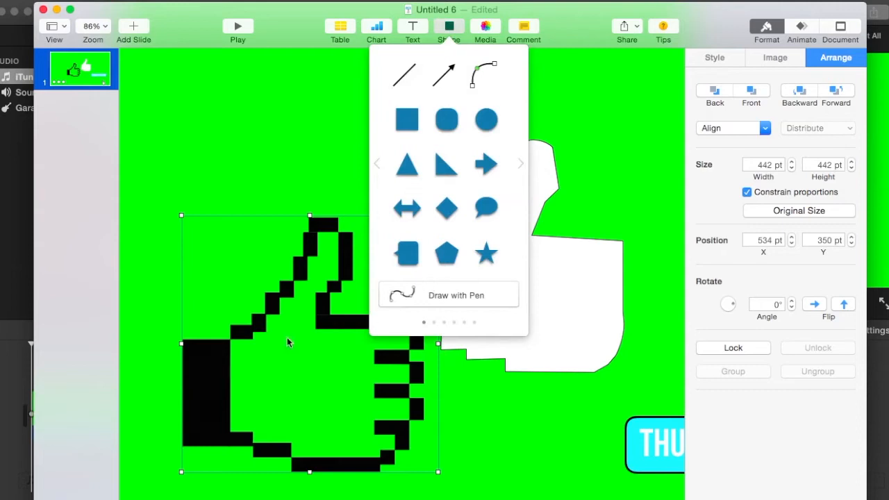
left_click(419, 296)
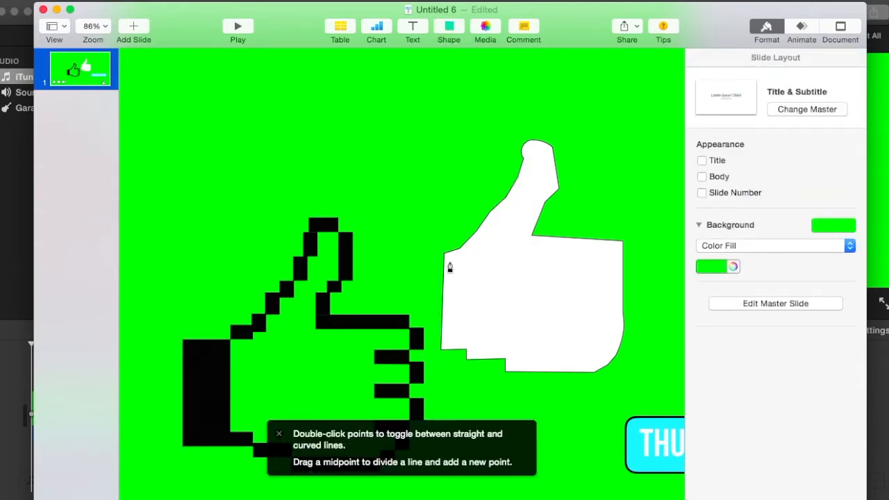
left_click(450, 263)
left_click(541, 342)
left_click(608, 245)
left_click(450, 263)
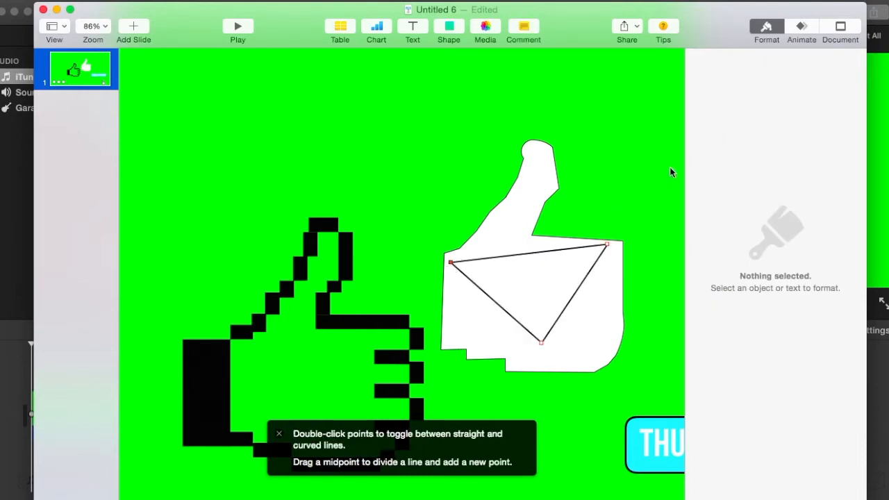
key("Return")
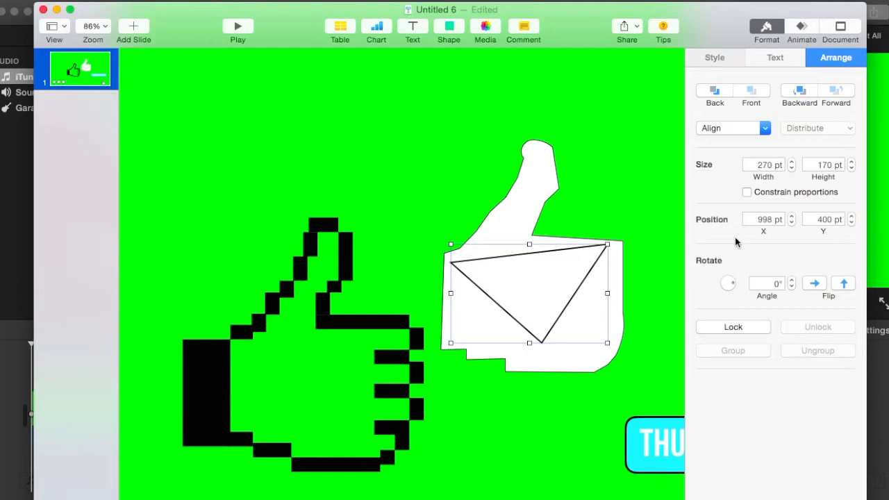
Give the triangle a green color fill and open it for text editing.
left_click(733, 57)
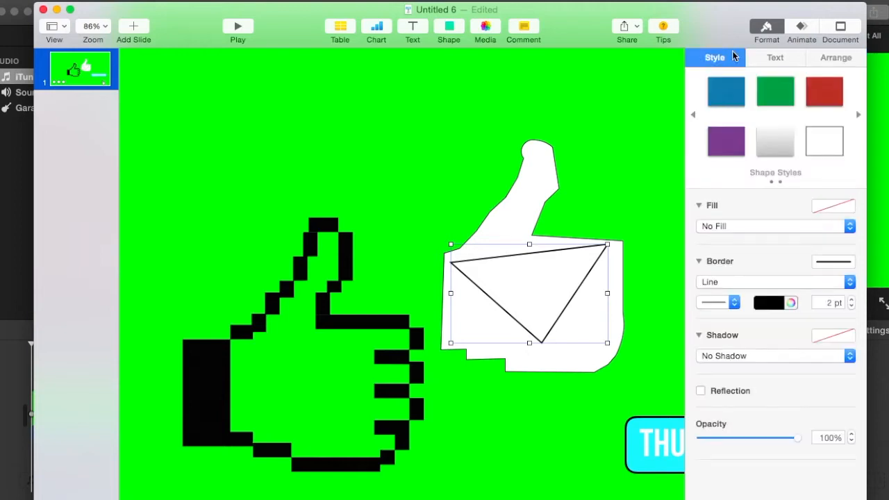
left_click(726, 225)
left_click(724, 239)
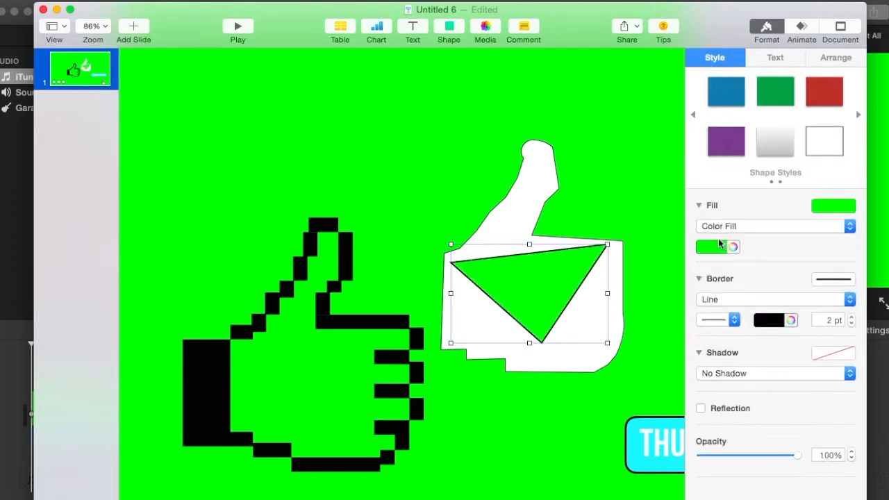
double_click(524, 269)
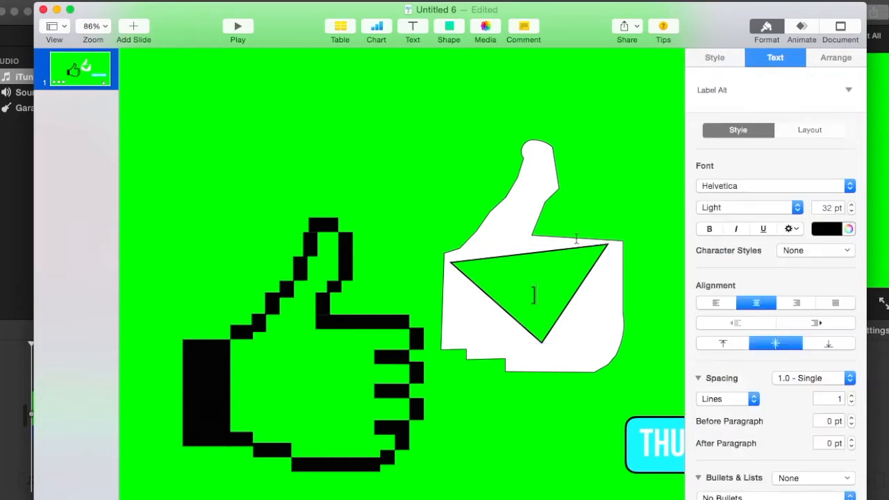
Undo the triangle, its fill and the moves of the hand's black outline.
key("super+z")
key("super+z")
key("super+z")
key("super+z")
key("super+z")
key("super+z")
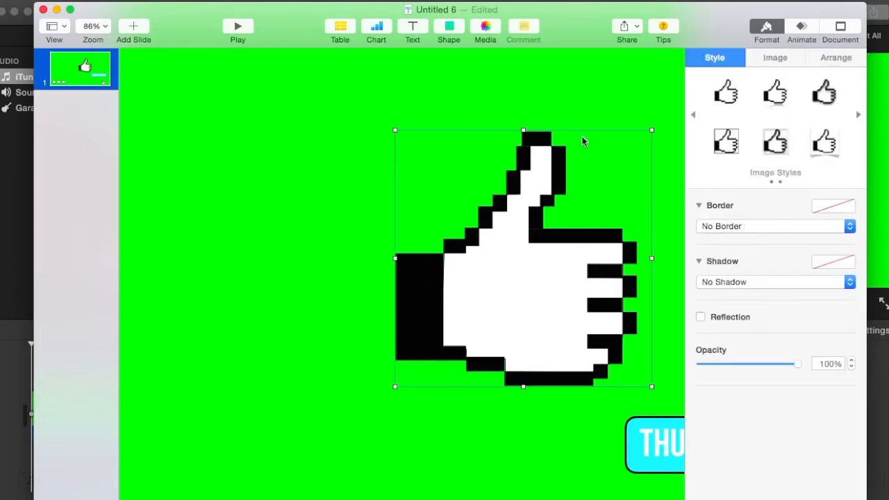
Shift the white fill shape out from under the black outline to show it is separate, and return it to its place.
left_click(616, 73)
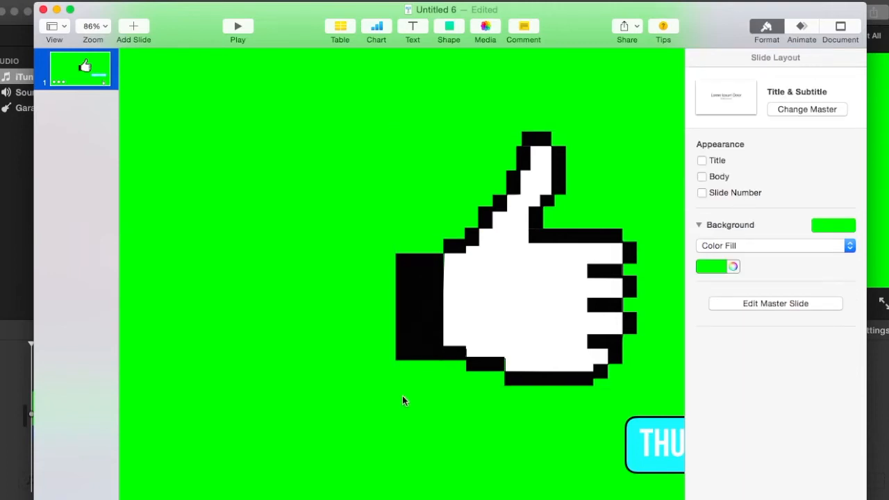
left_click_drag(516, 208, 488, 260)
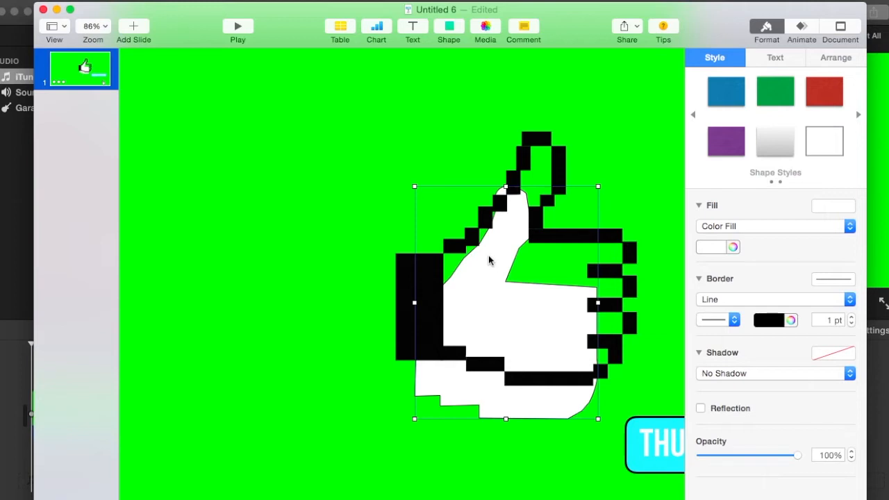
key("super+shift+b")
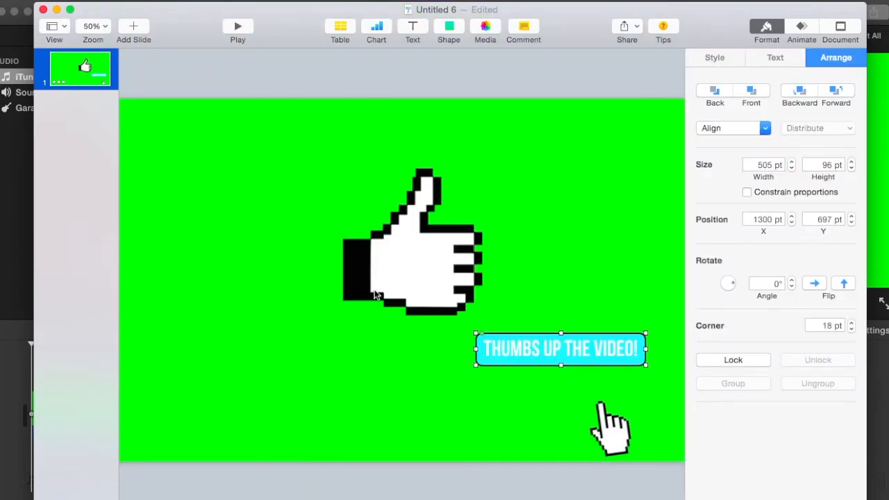
left_click(378, 263)
left_click(571, 185)
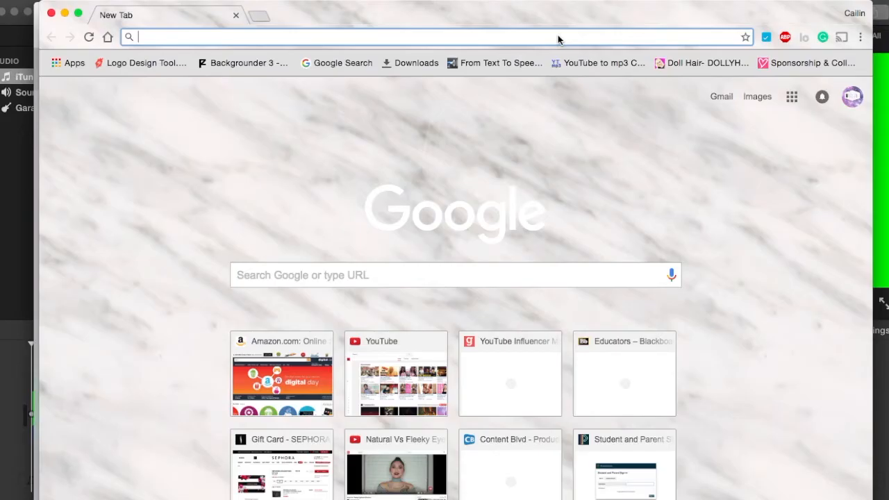
In Chrome, search Google Images for "thumbs up png" and open the preview of the first black-outlined thumb.
type("thumb")
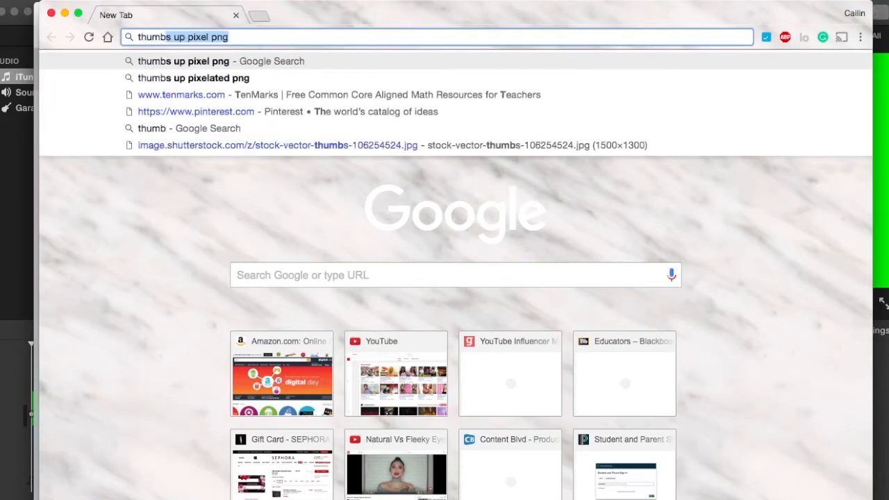
type("s up png")
key("Return")
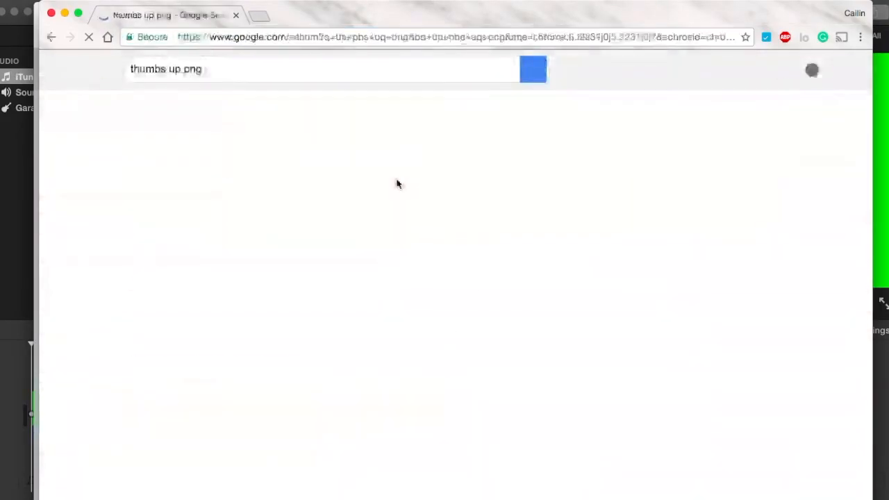
left_click(191, 117)
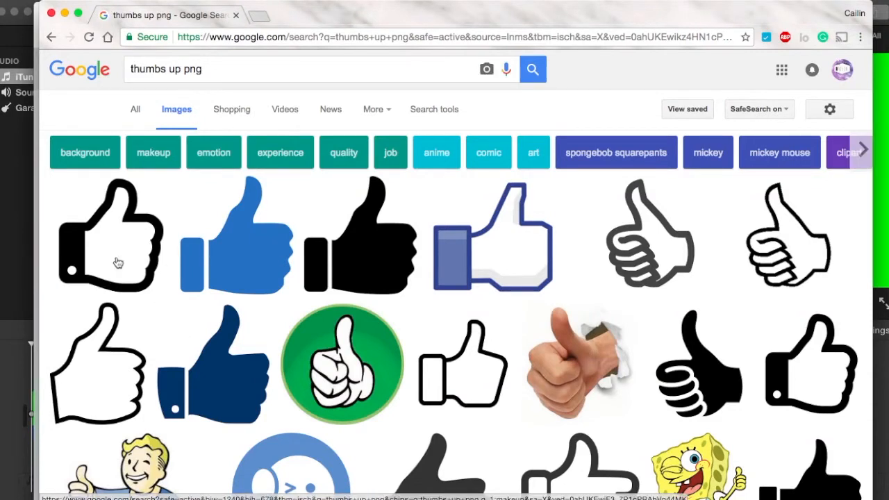
left_click(89, 281)
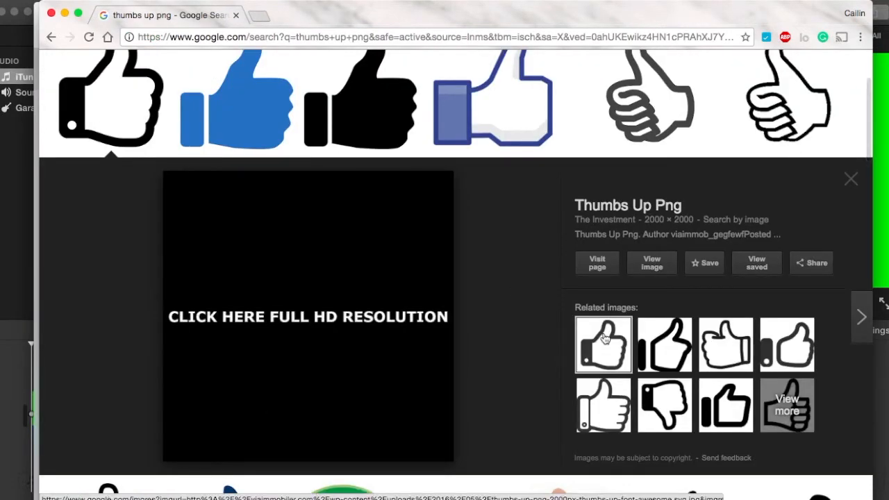
Preview the blue thumbs-up image and examine the checkered transparent background around the hand.
left_click(273, 122)
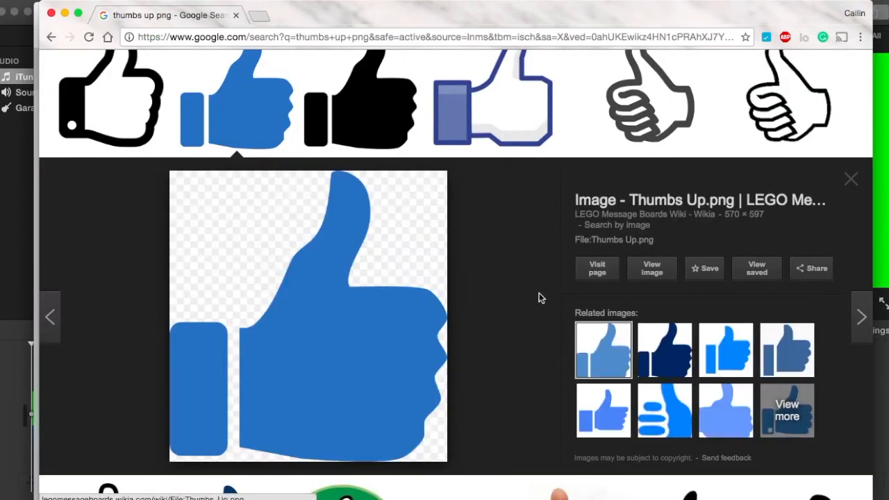
scroll(242, 214, "up", 2)
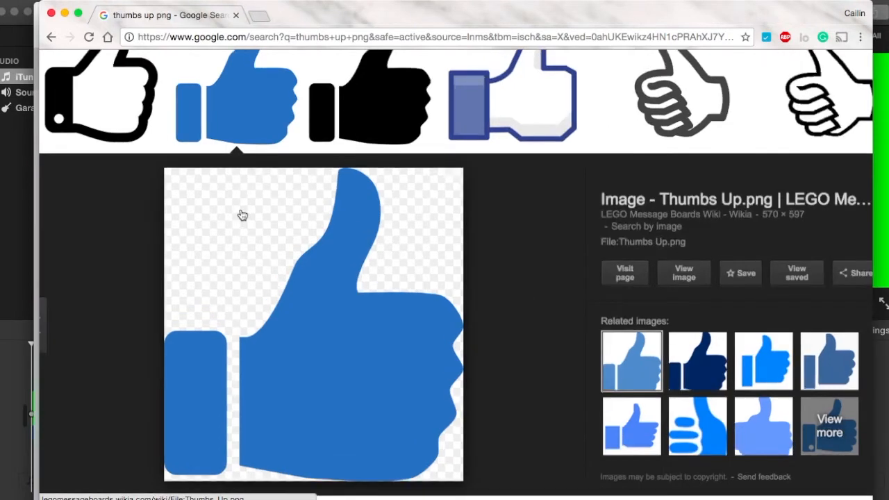
scroll(242, 215, "up", 5)
scroll(242, 215, "down", 6)
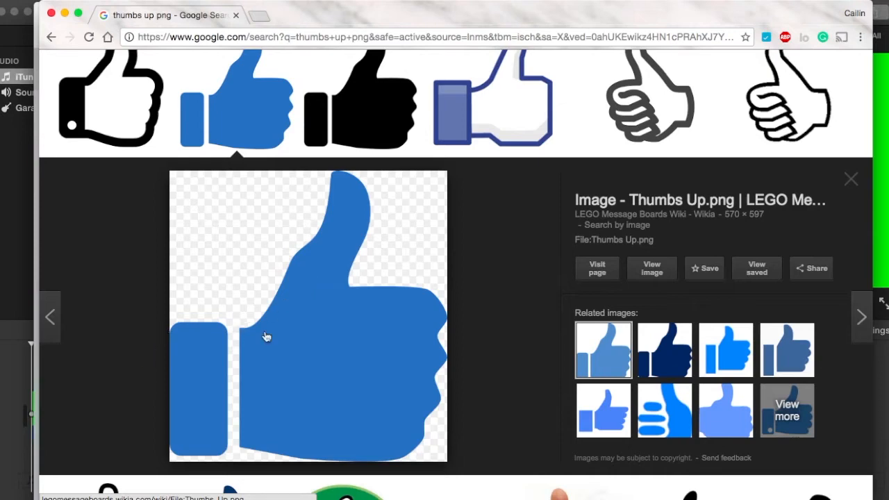
left_click_drag(435, 307, 556, 264)
scroll(544, 253, "down", 5)
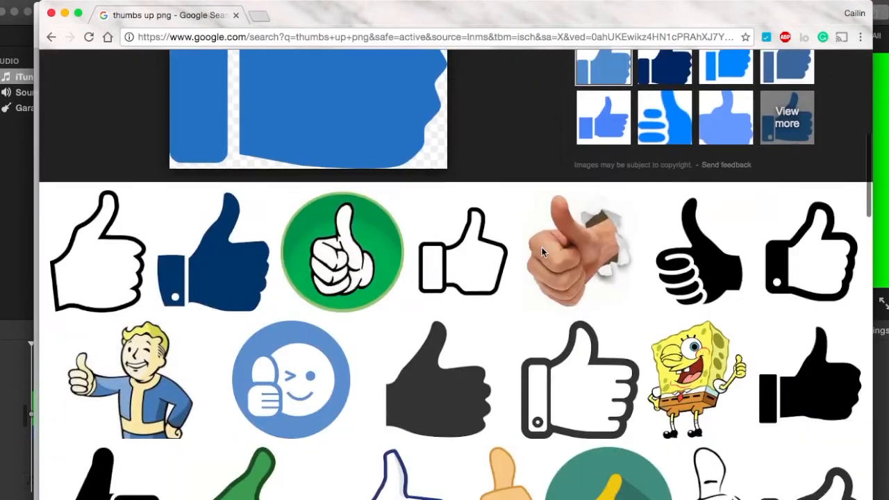
Preview the photo of a thumb through a wall to examine its background, and compare it with the solid black thumb.
left_click(548, 257)
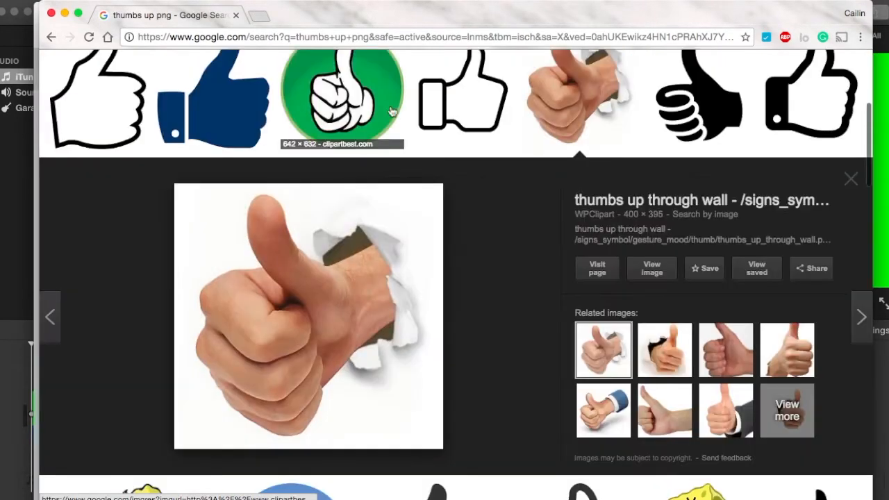
left_click_drag(399, 232, 449, 284)
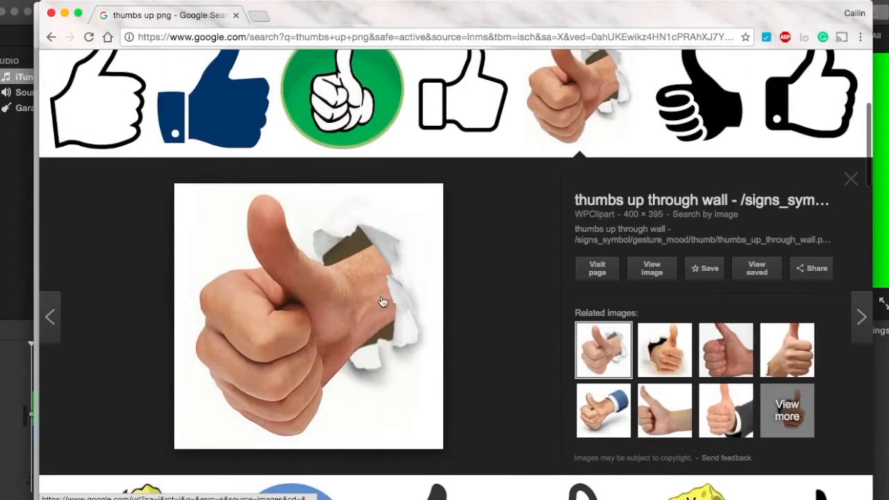
left_click_drag(381, 301, 383, 205)
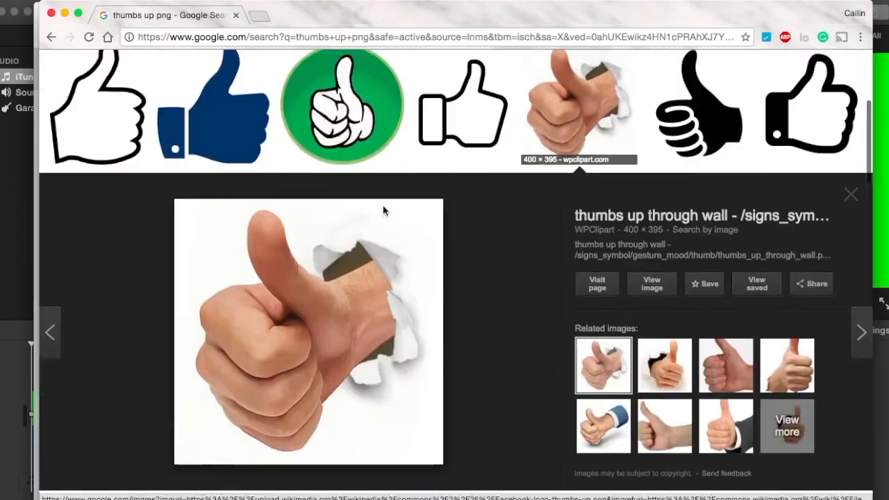
scroll(341, 139, "up", 3)
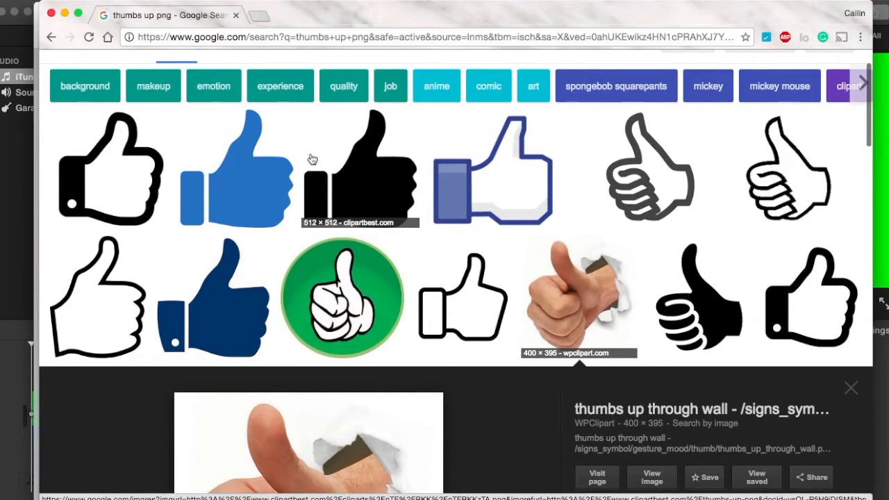
left_click(348, 156)
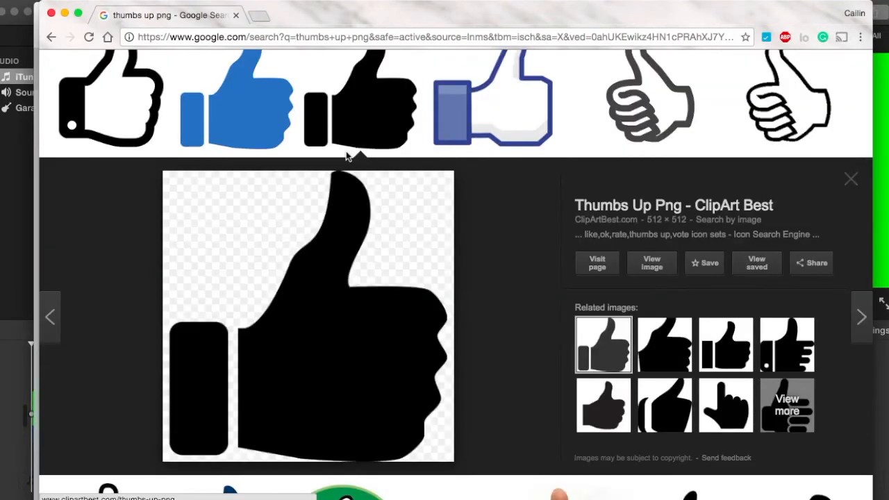
scroll(454, 247, "up", 3)
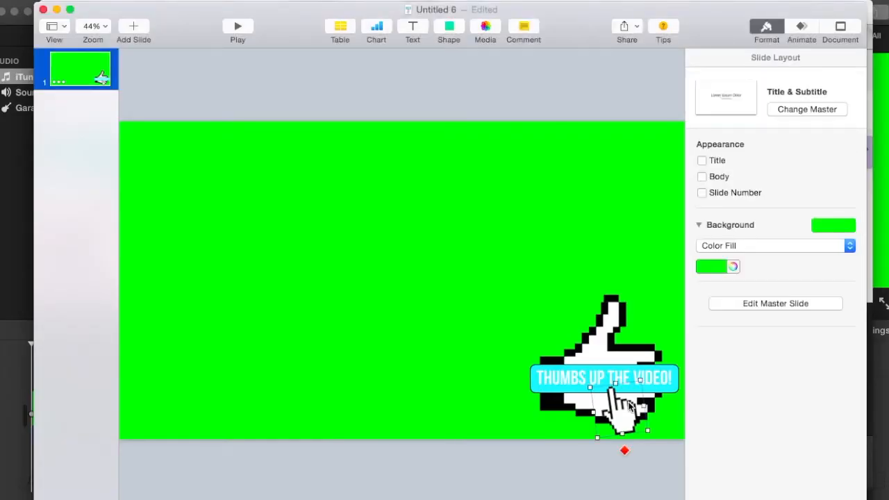
Switch to Keynote and examine the pixel thumbs-up graphic with its pointing-hand image up close.
left_click(628, 406)
scroll(611, 389, "up", 5)
scroll(611, 389, "down", 6)
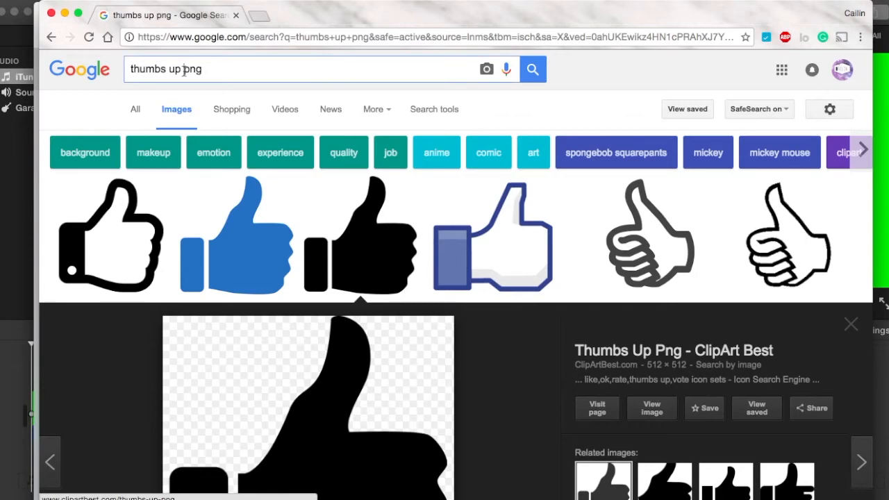
In Chrome, search Google Images for "thumbs up pixel png" and preview the black-outlined pixel thumb from Iconfinder.
left_click(184, 73)
type("pixel")
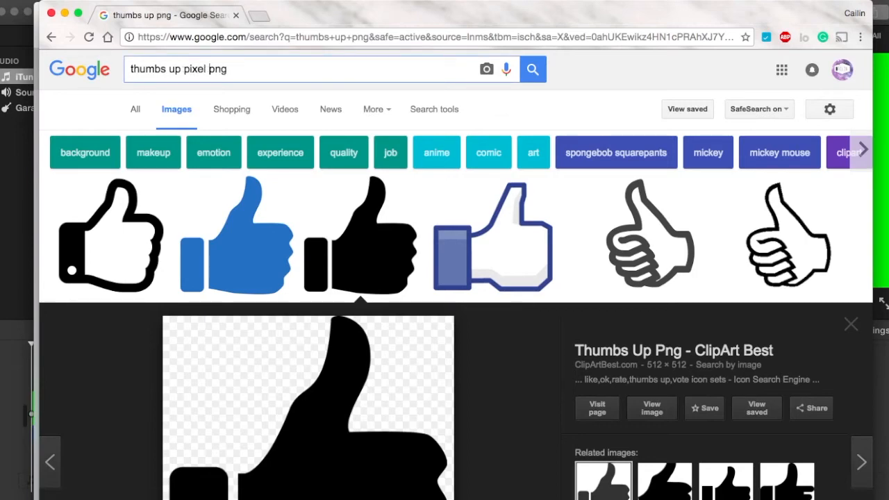
key("Return")
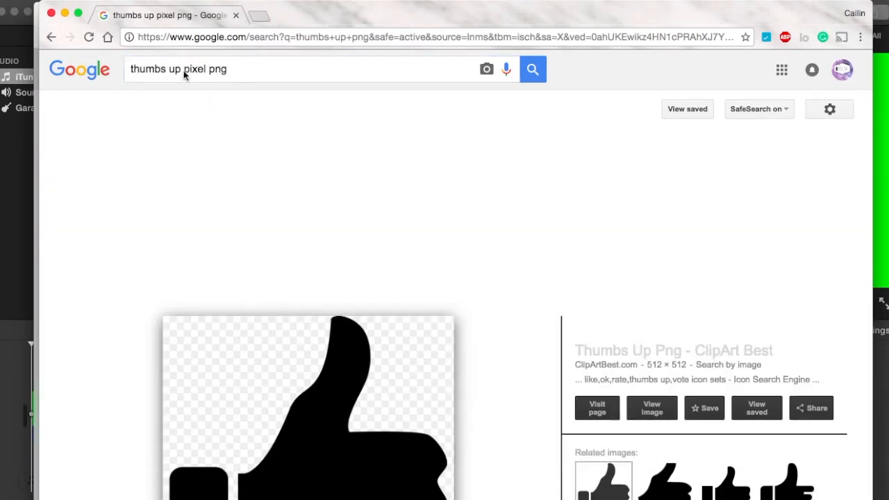
scroll(298, 184, "down", 1)
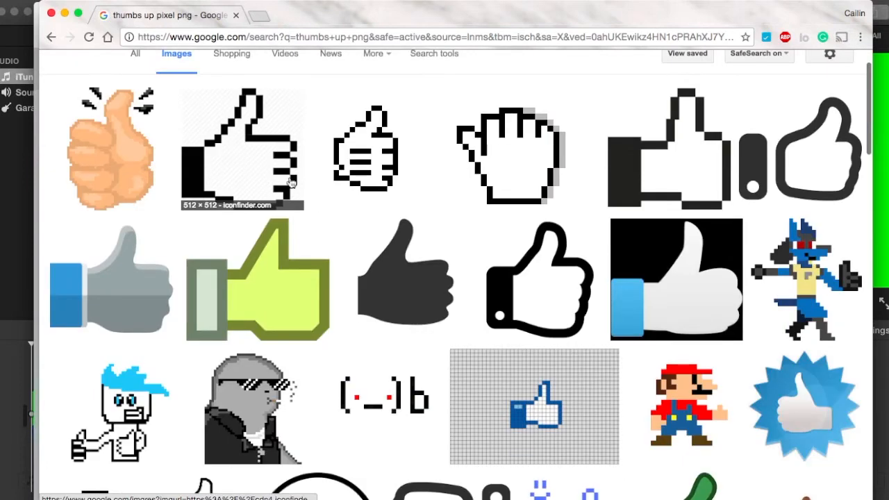
left_click(292, 182)
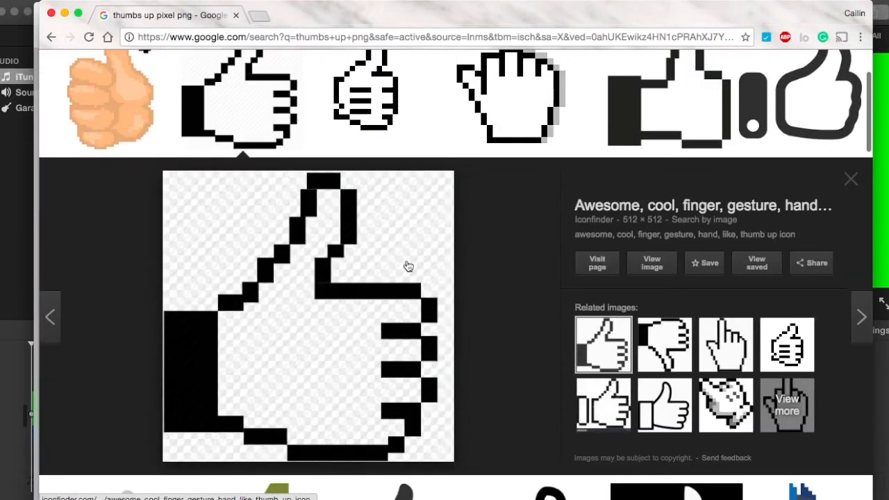
left_click_drag(375, 273, 697, 217)
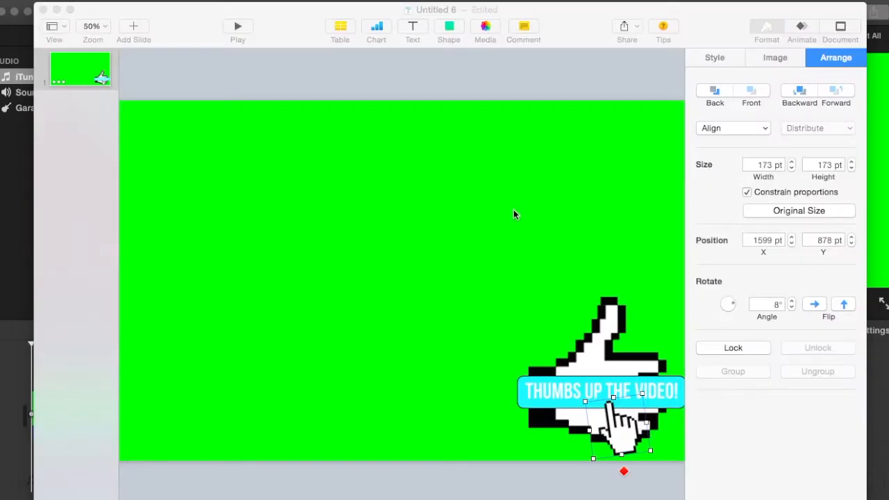
Switch back to Keynote and select the grouped thumbs-up graphic on the green slide.
left_click(500, 245)
scroll(499, 246, "down", 3)
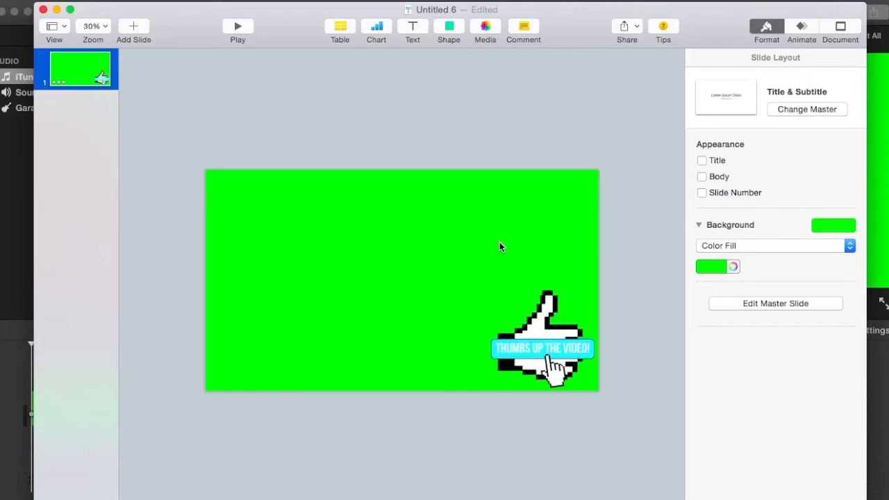
scroll(499, 246, "up", 3)
left_click(563, 385)
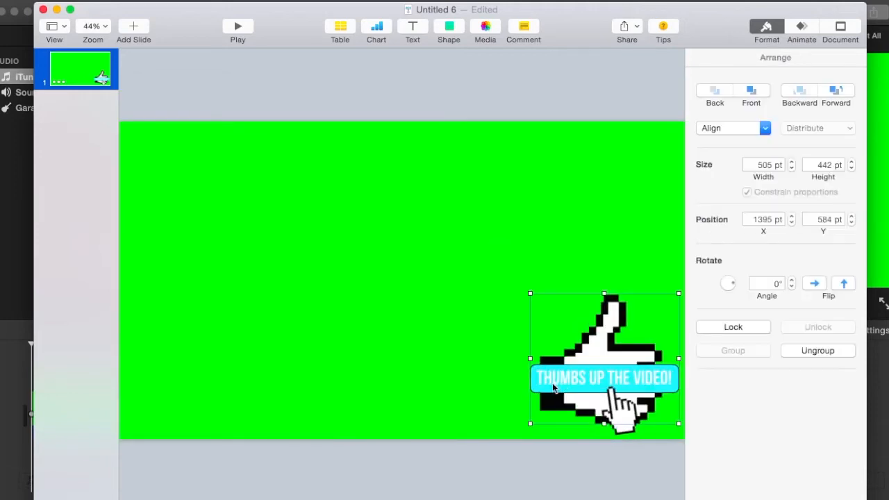
Try a rounded rectangle about 672 by 176 pt in the middle of the slide and remove it.
left_click(452, 26)
left_click(447, 118)
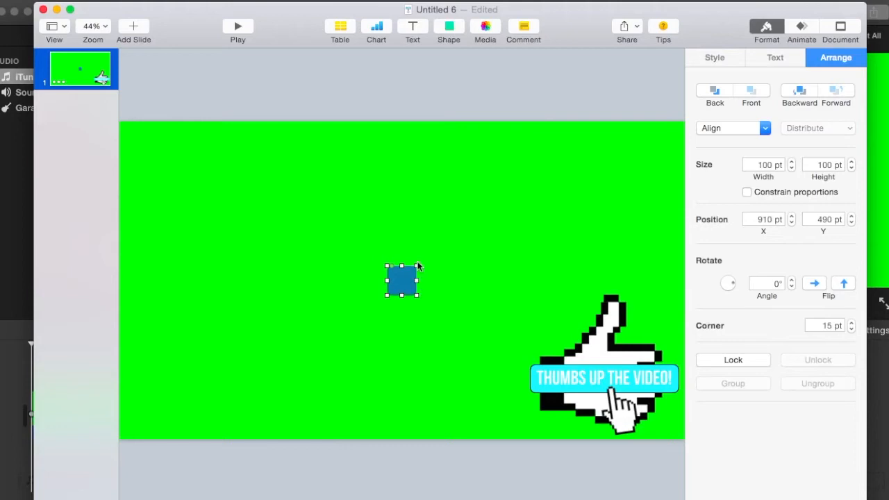
left_click_drag(417, 265, 580, 243)
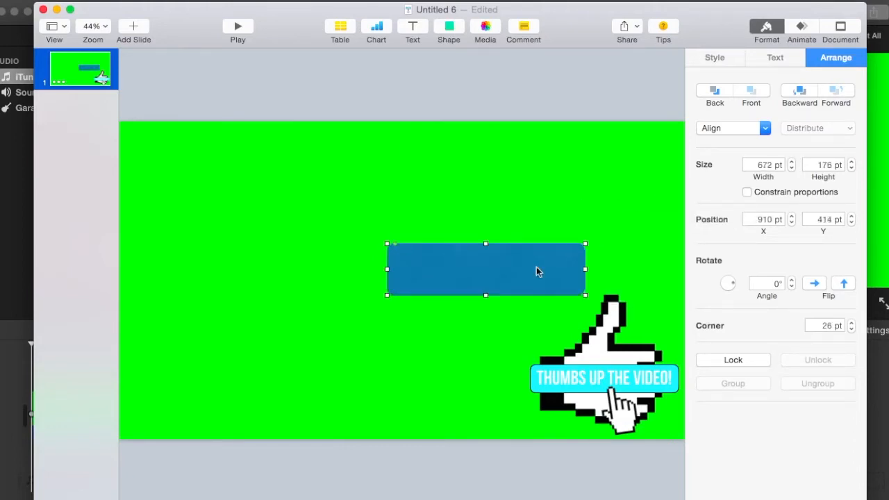
key("BackSpace")
key("super+shift+period")
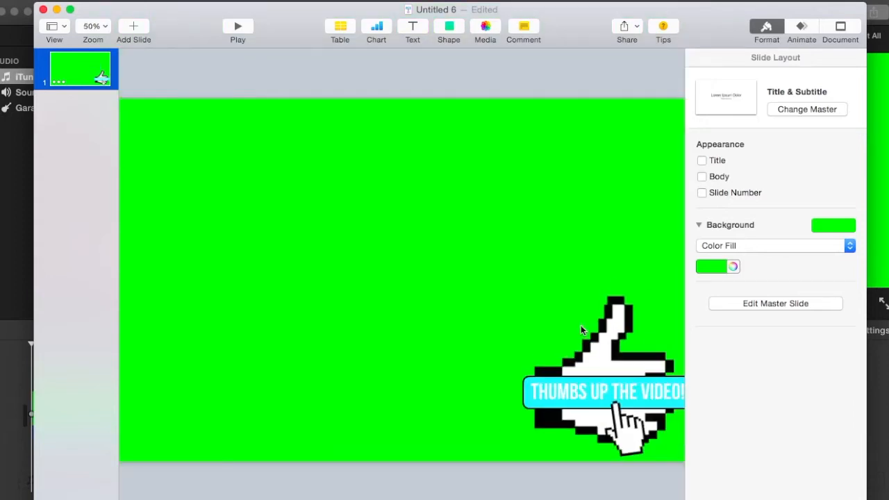
Add a wide, square-cornered blue rectangle near the middle of the slide.
scroll(581, 325, "up", 5)
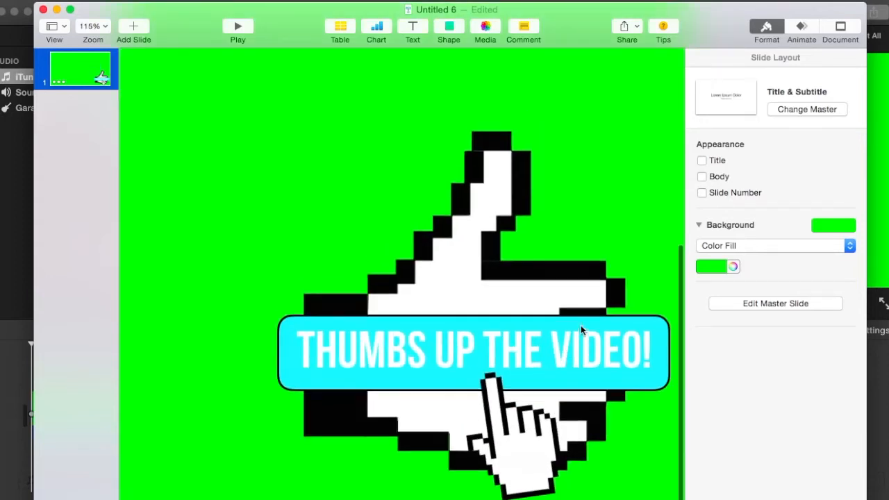
key("super+shift+0")
left_click(414, 271)
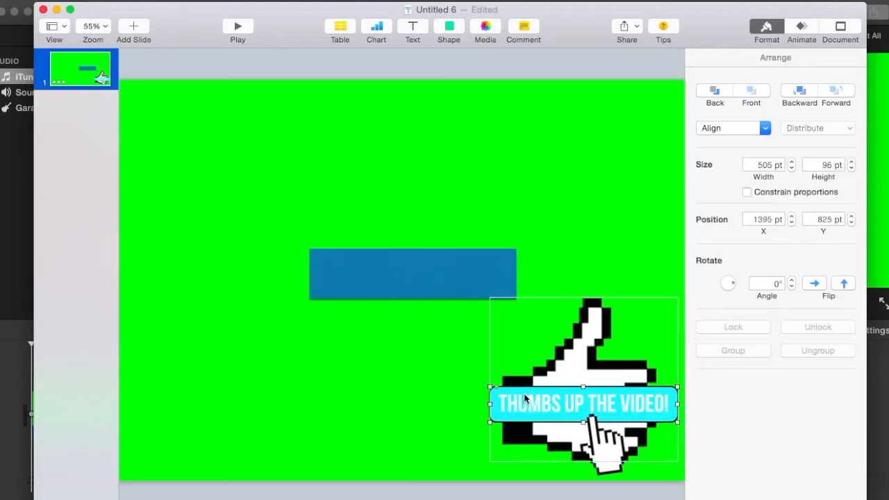
left_click(545, 389)
left_click(664, 263)
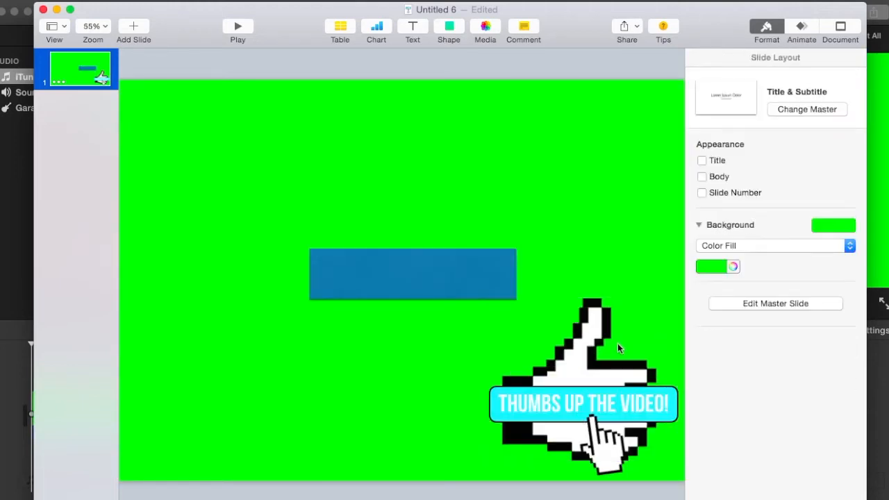
Ungroup the thumbs-up graphic and delete its "THUMBS UP THE VIDEO!" banner and the pointing-hand image.
left_click(641, 346)
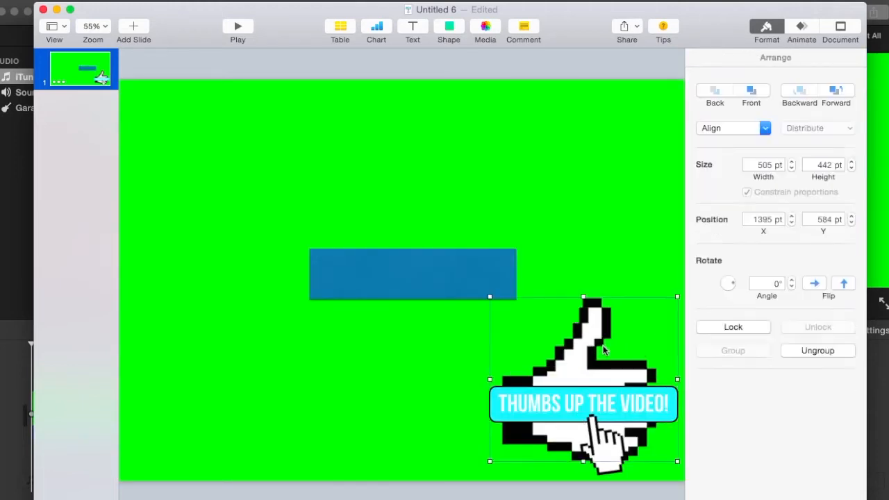
left_click(797, 350)
left_click(587, 255)
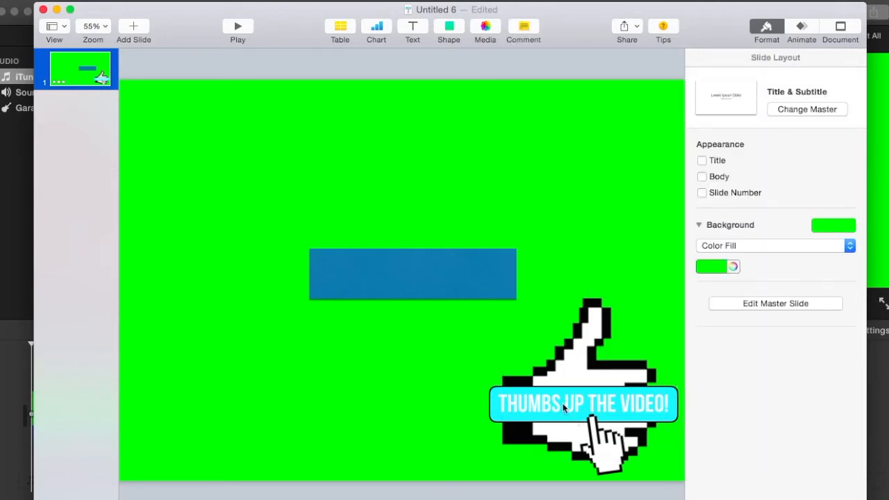
left_click(564, 407)
key("BackSpace")
left_click(611, 437)
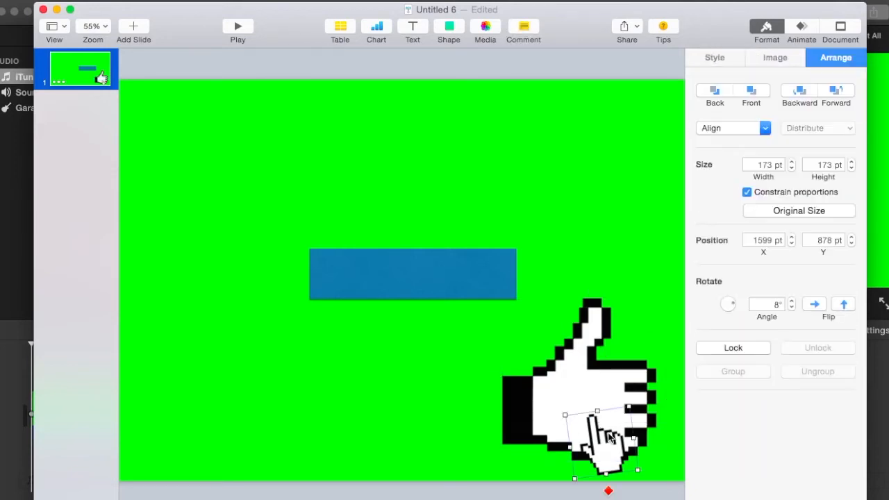
key("BackSpace")
Move the blue rectangle down beside the hand, and try the text "THUMBS UP THIS VIDEO" directly on the hand before removing it.
left_click_drag(429, 276, 354, 376)
double_click(539, 403)
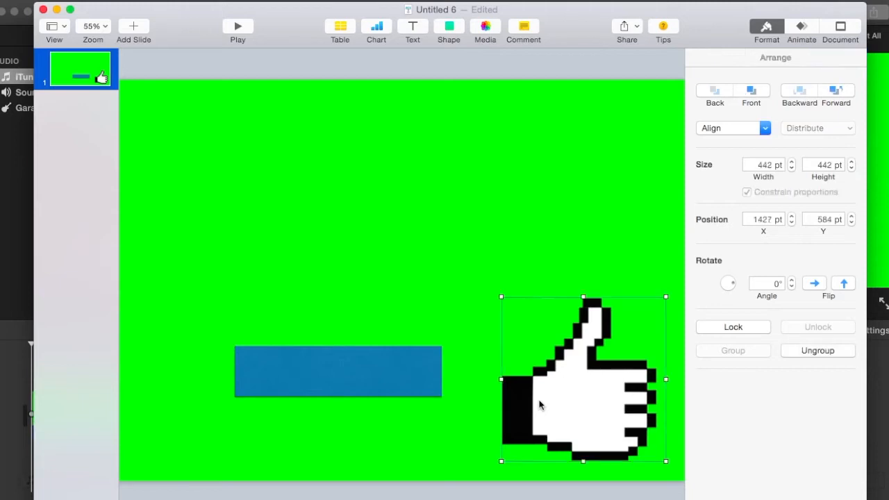
double_click(597, 378)
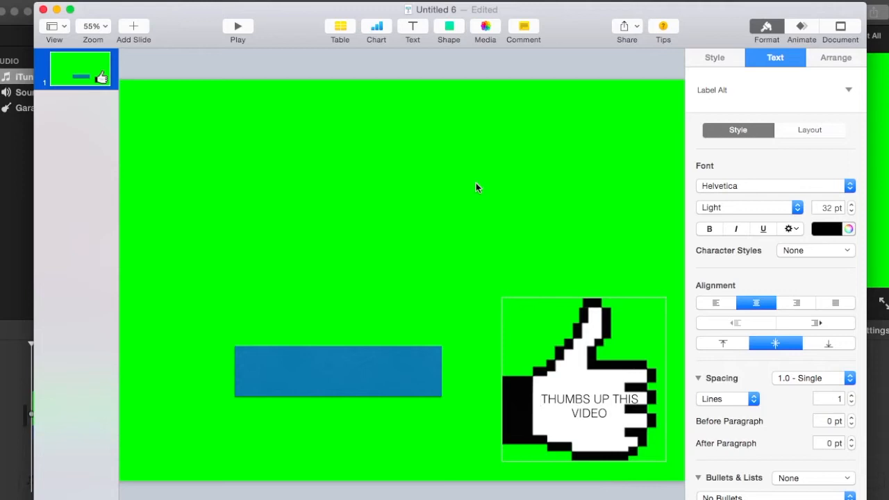
triple_click(591, 407)
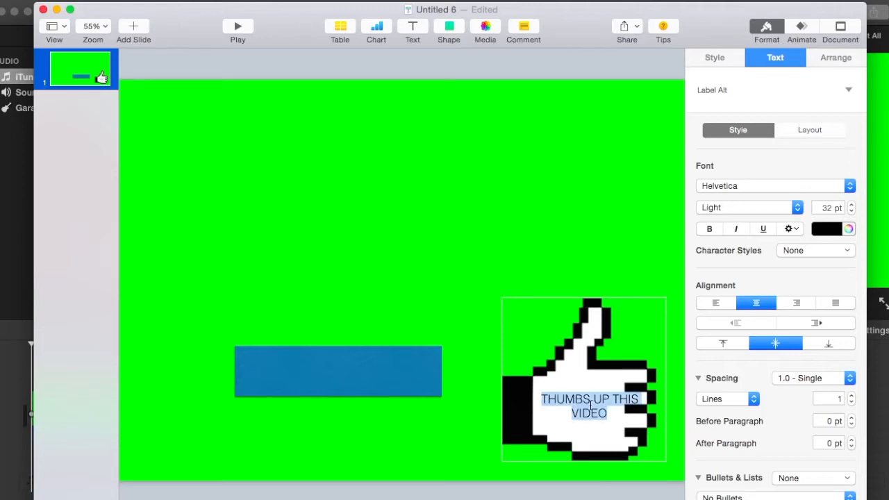
key("BackSpace")
Move the blue rectangle across the lower half of the thumbs-up hand and give it a black 2 pt line border.
left_click_drag(341, 371, 584, 425)
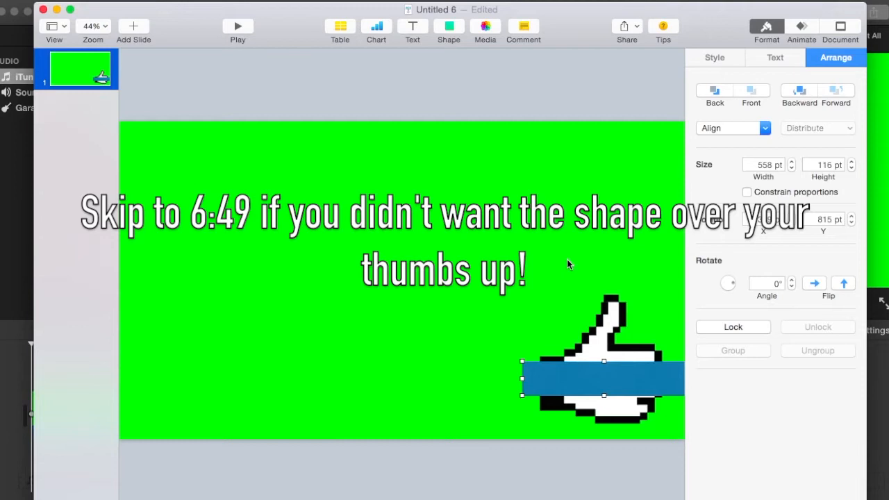
scroll(567, 259, "up", 3)
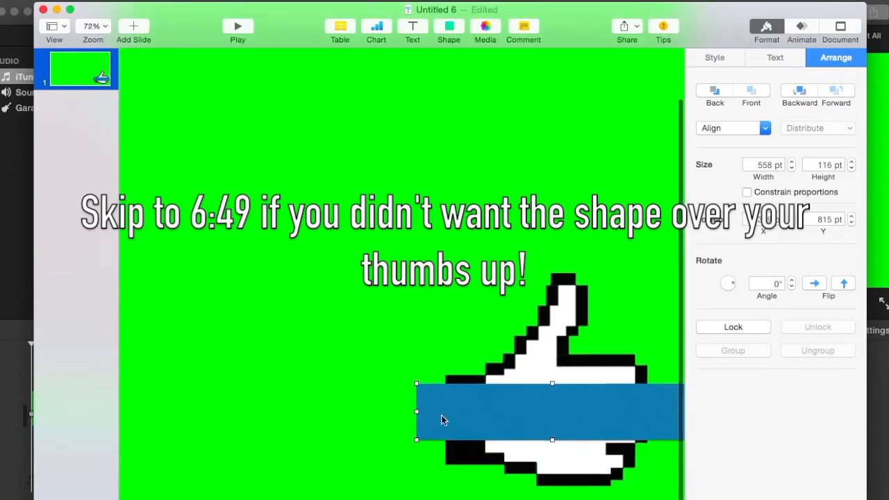
left_click(715, 57)
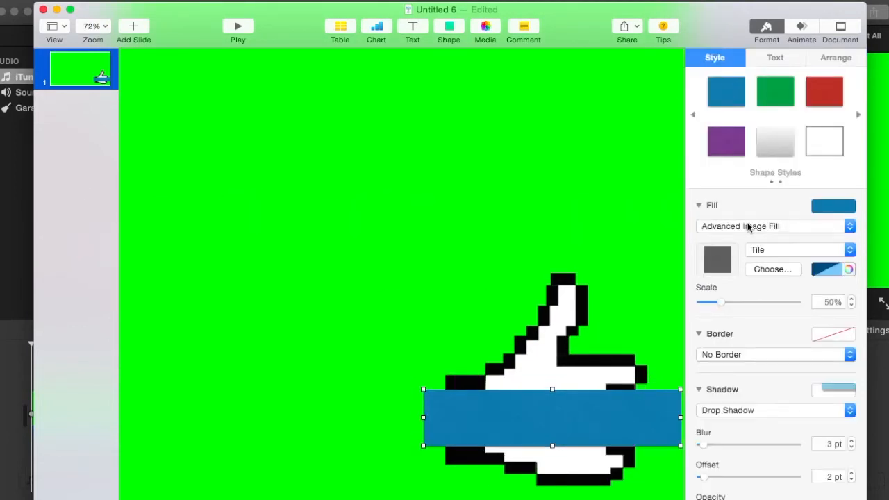
left_click(719, 354)
left_click(712, 366)
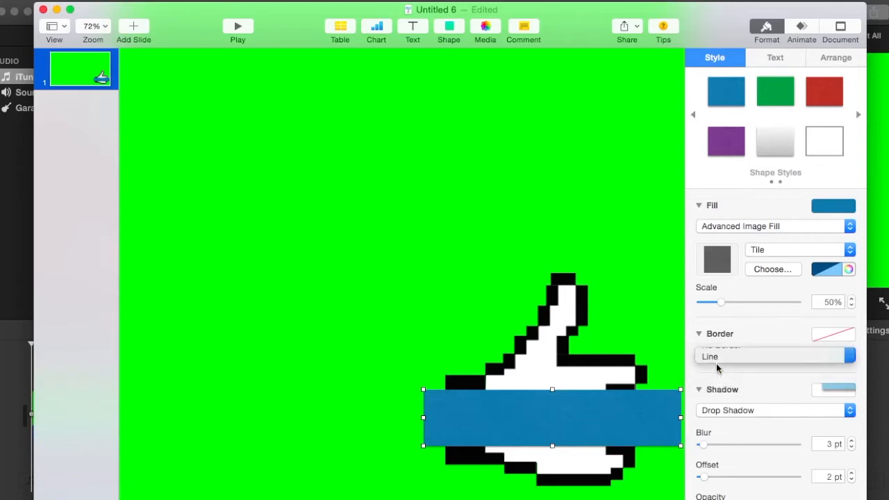
left_click(852, 374)
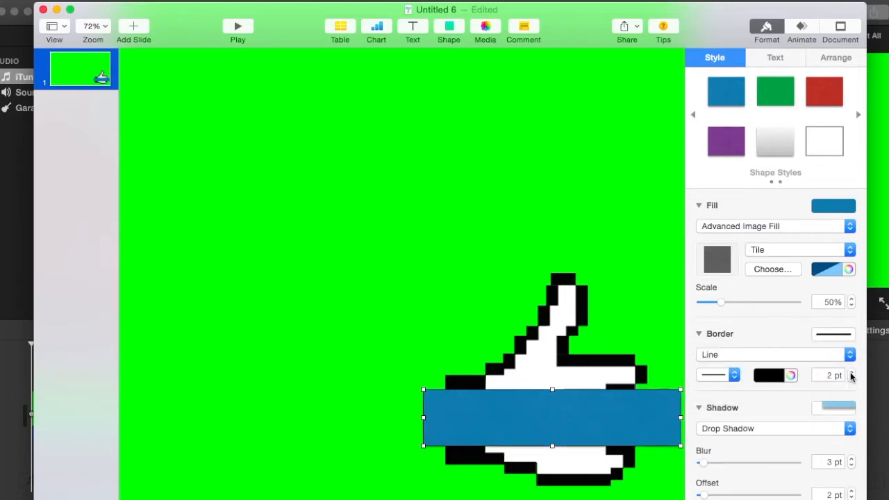
Remove the rectangle's drop shadow and change its fill to a solid light purple color fill.
left_click(756, 429)
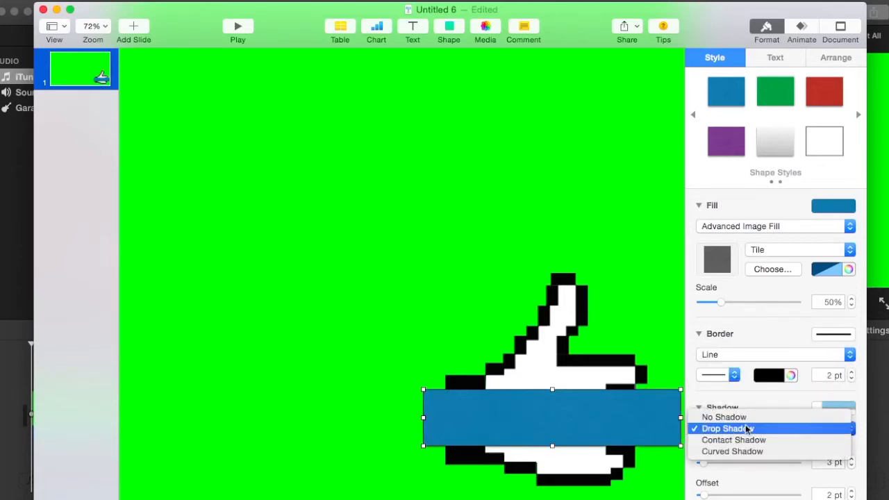
left_click(749, 417)
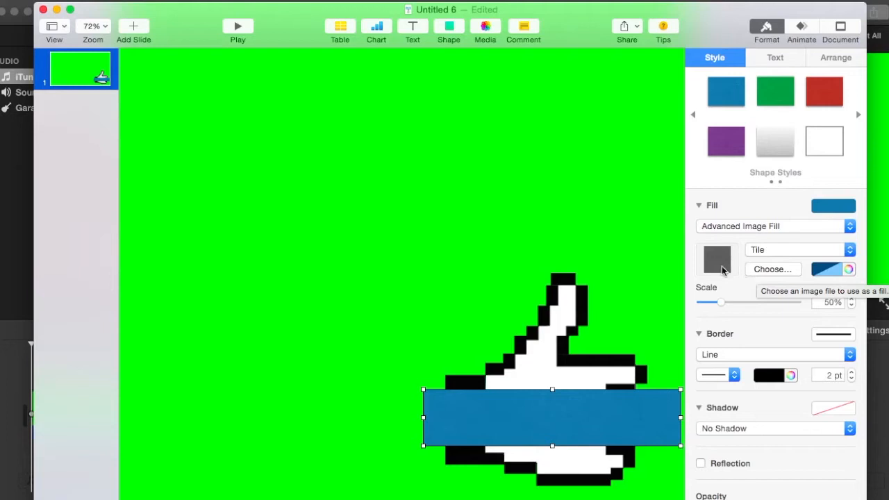
left_click(783, 226)
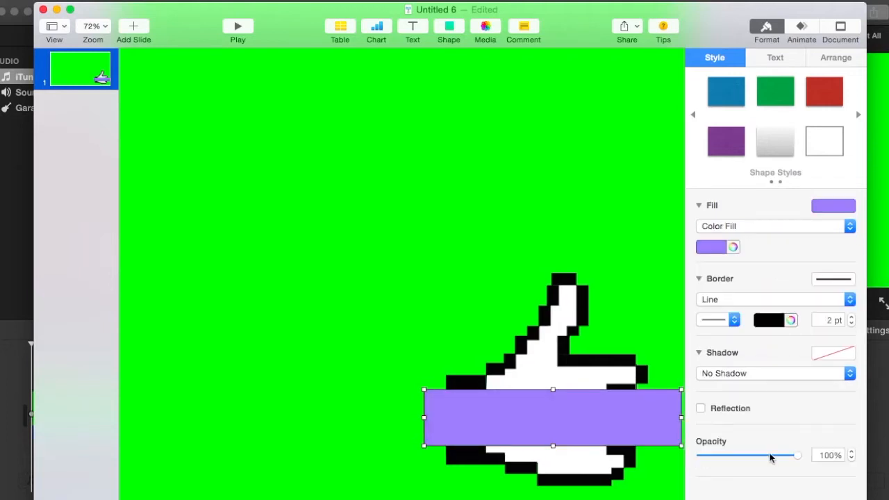
Narrow the purple rectangle slightly from its right end and lower its opacity to 92%.
mouse_move(798, 455)
left_mouse_down()
mouse_move(774, 456)
mouse_move(796, 459)
left_mouse_up()
scroll(774, 456, "down", 2)
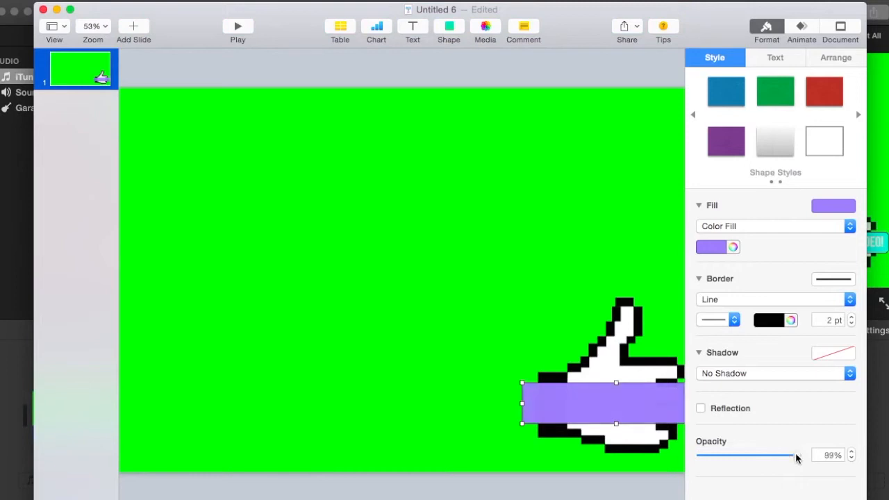
scroll(478, 411, "up", 5)
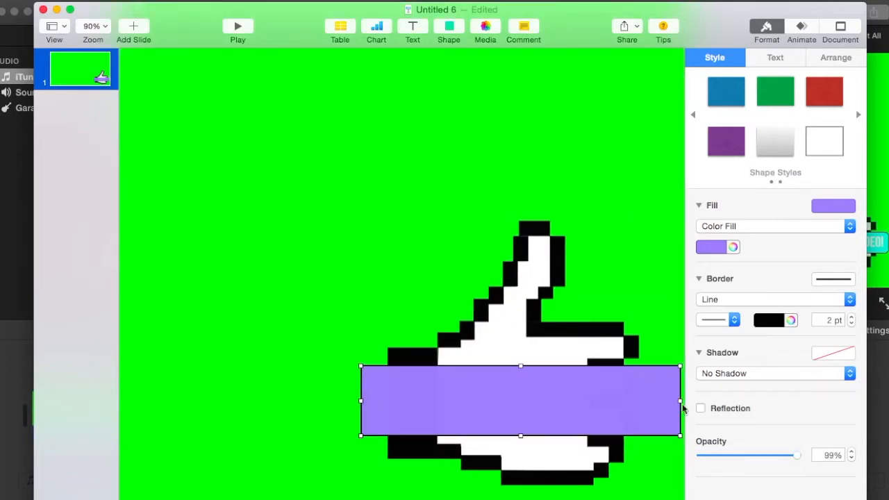
left_click_drag(678, 400, 670, 401)
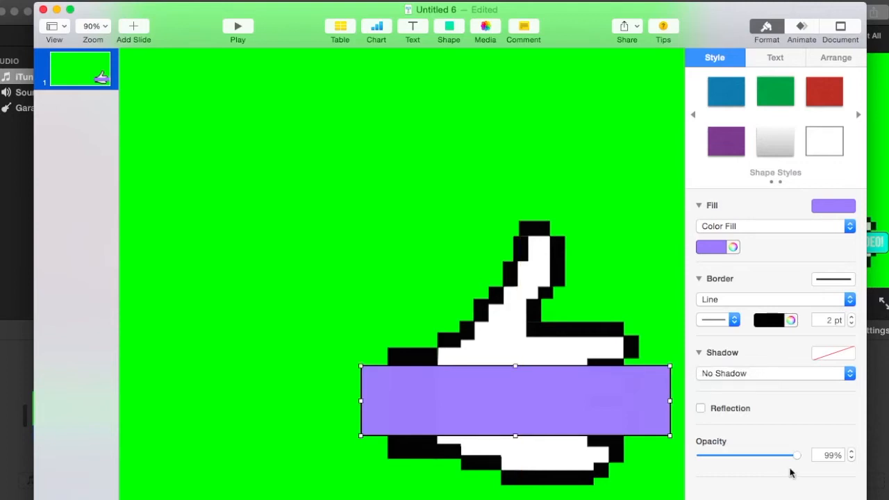
left_click_drag(797, 455, 790, 455)
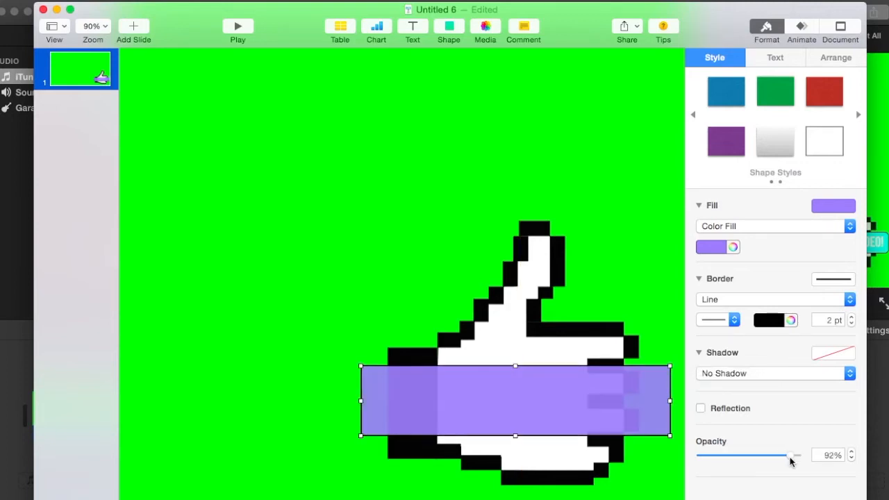
Inspect the translucent banner up close and compare it with the finished "THUMBS UP THE VIDEO!" graphic in iMovie.
left_click(663, 226)
scroll(620, 379, "down", 5)
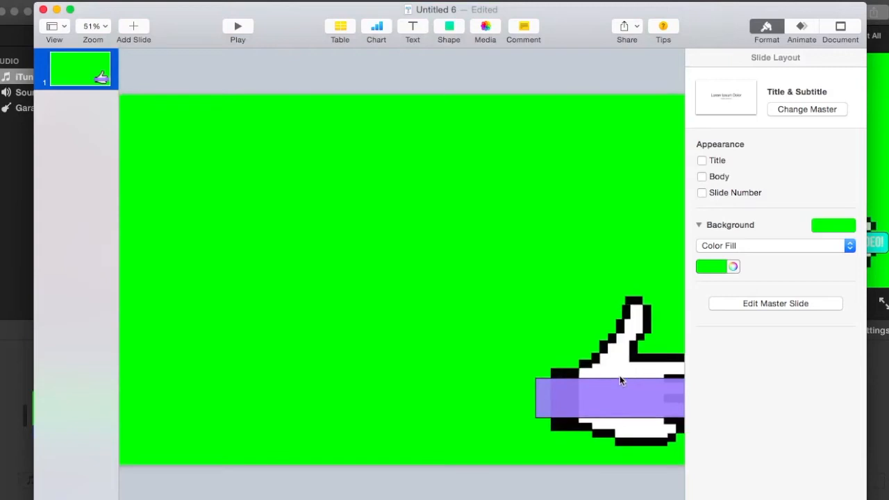
scroll(554, 338, "up", 5)
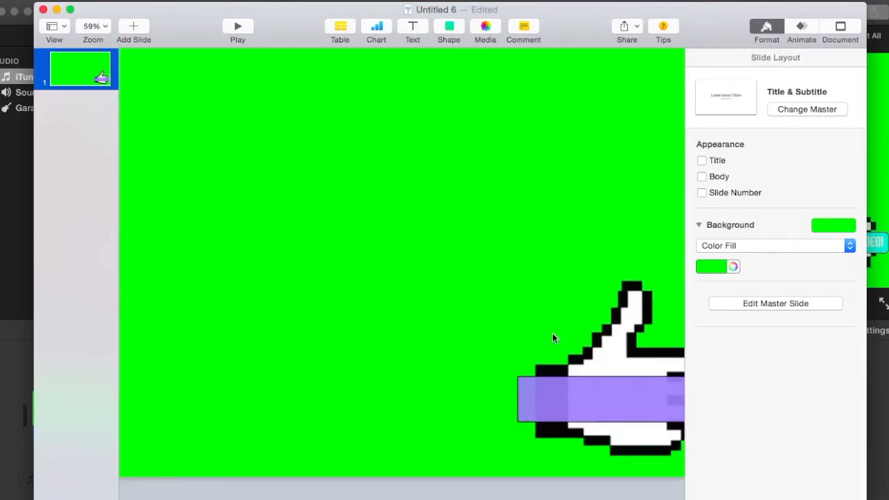
scroll(552, 333, "up", 3)
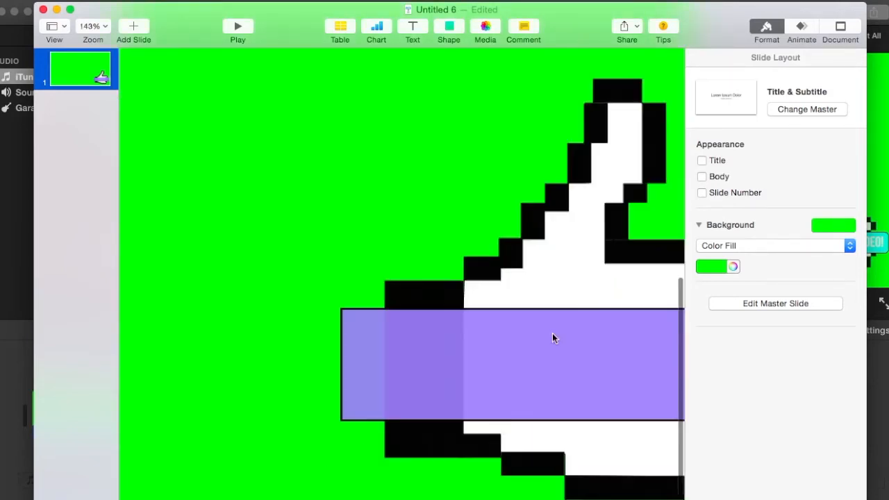
scroll(557, 334, "up", 1)
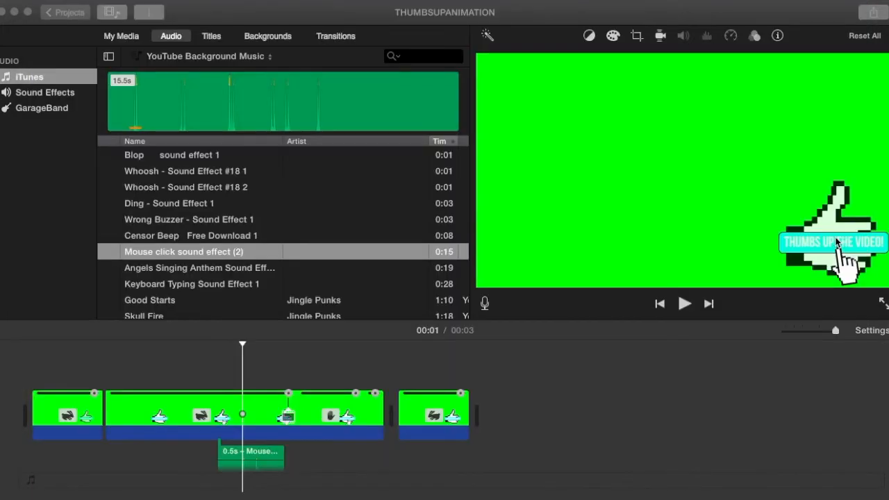
left_click(872, 240)
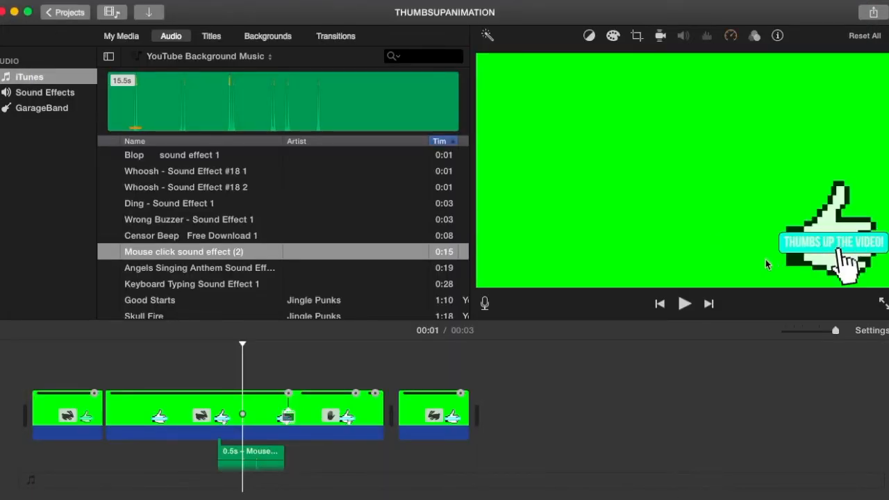
left_click(272, 369)
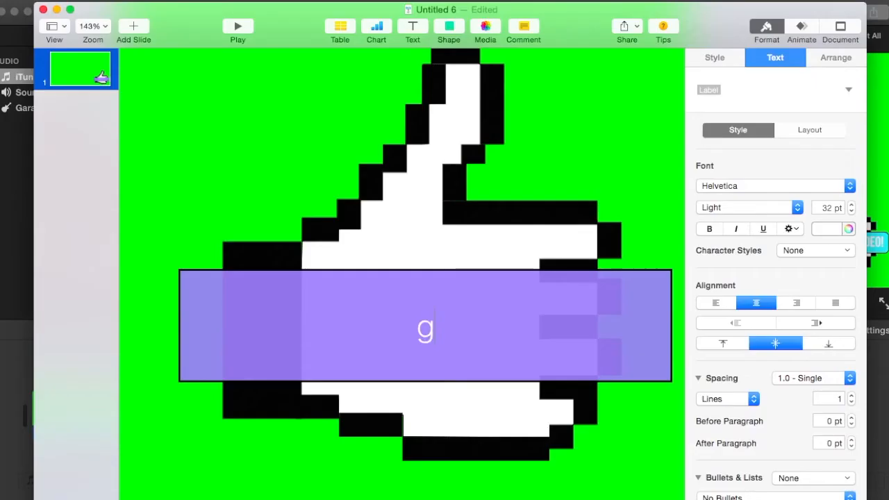
Enter the text "THUMBS UP THIS VIDEO!" in the purple banner in Keynote.
key("BackSpace")
type("THUMBS UP THIS VIDEO!")
key("Escape")
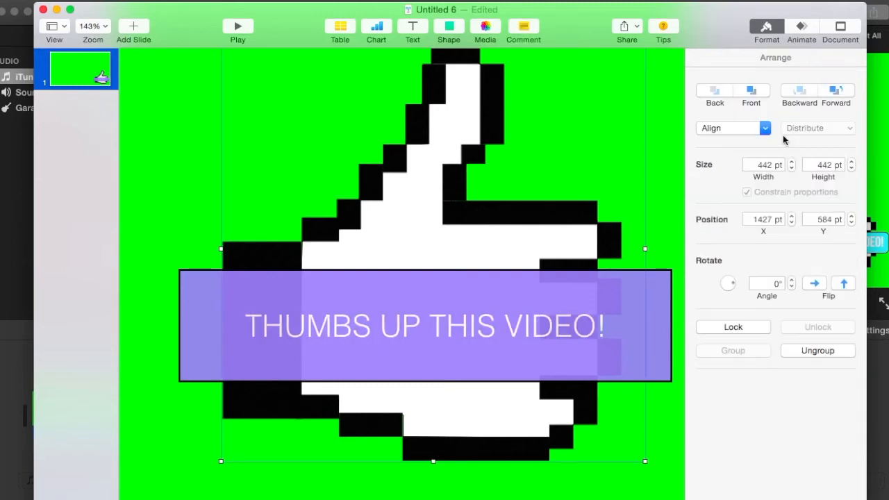
Change the banner text's font to Bebas Neue.
left_click(780, 56)
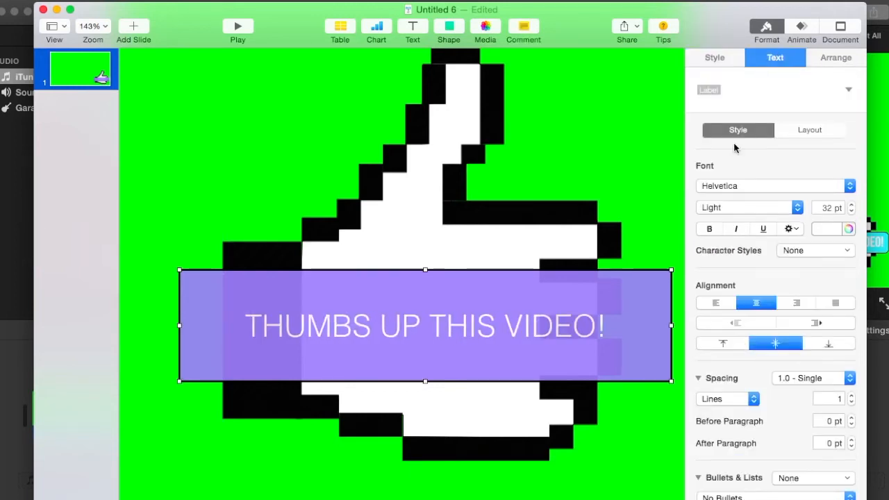
left_click(719, 182)
scroll(721, 132, "up", 10)
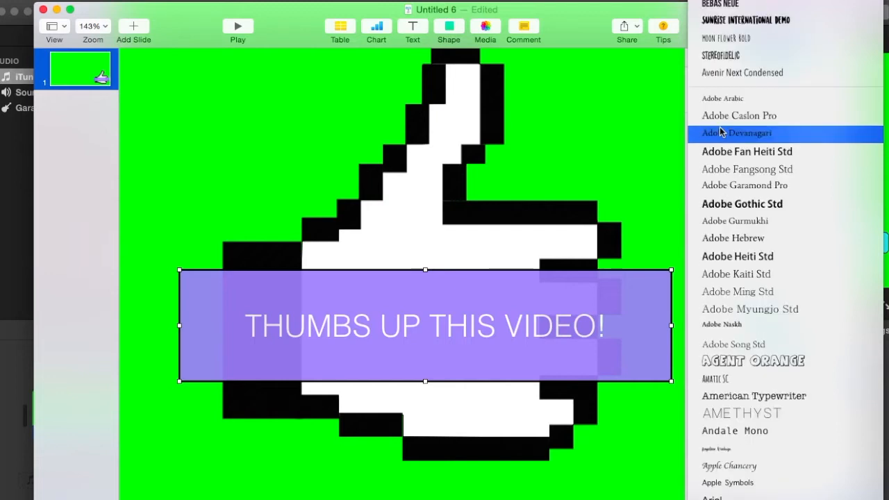
left_click(720, 6)
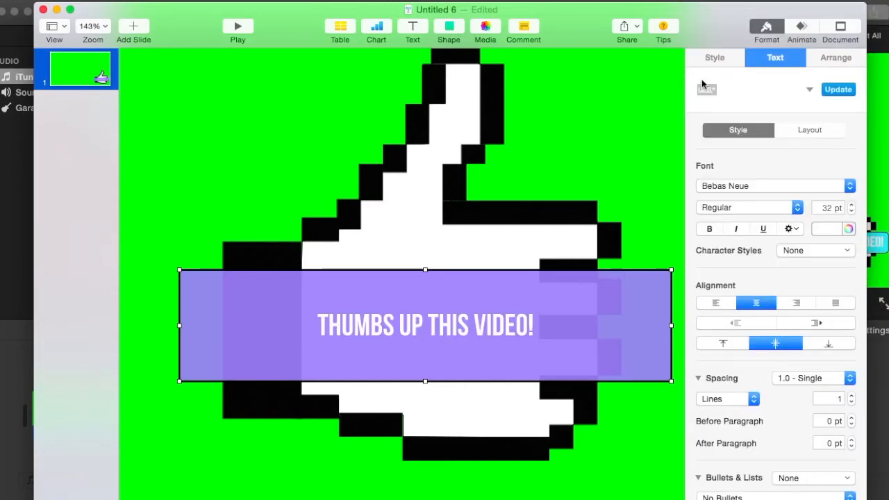
Try font sizes of 100, 70 and 80 pt on the banner text.
left_click(827, 207)
type("100")
key("Return")
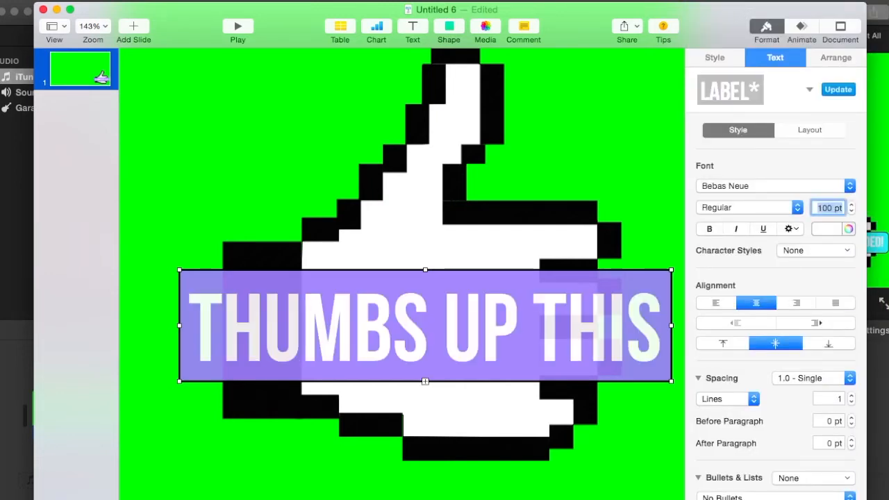
scroll(615, 219, "down", 10)
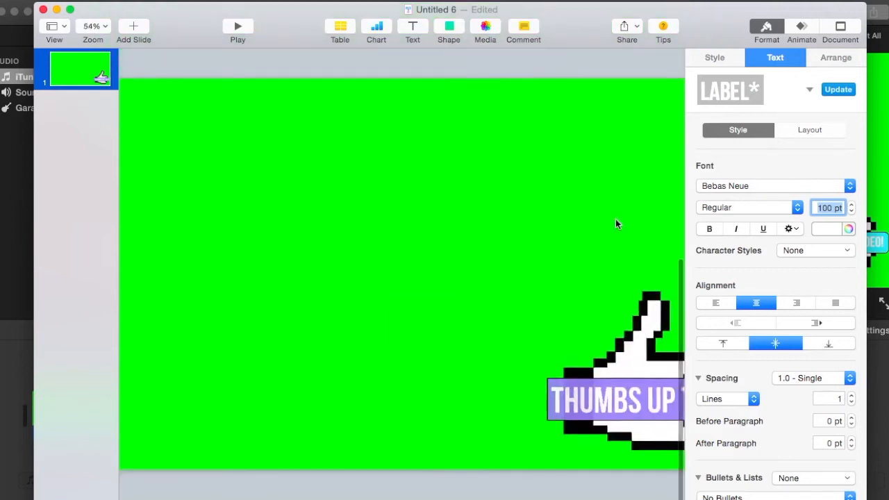
scroll(616, 223, "up", 1)
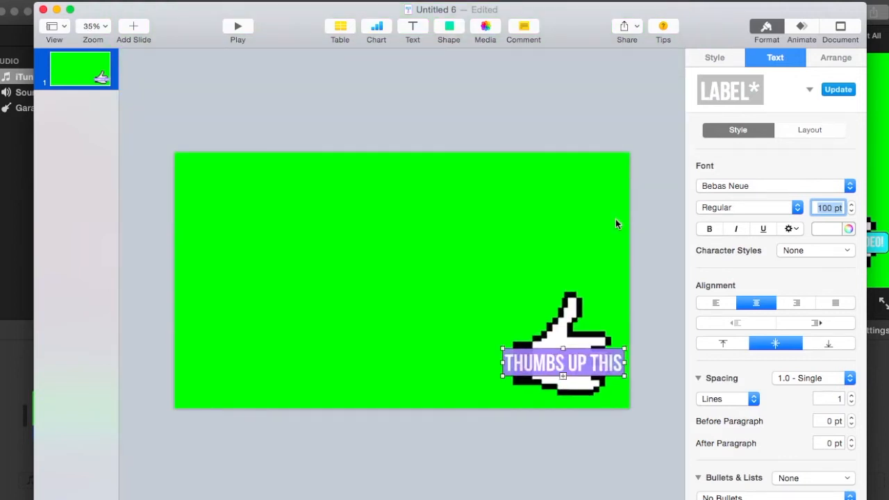
type("70")
key("Return")
type("80")
key("Return")
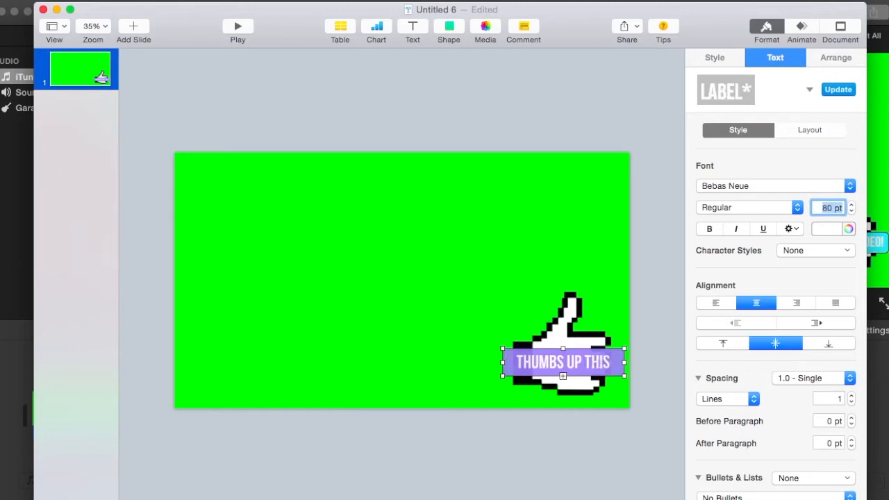
Set the banner text size to 70 pt so the whole phrase fits on one line.
type("70")
key("Return")
left_click(440, 280)
scroll(504, 373, "up", 5)
scroll(506, 372, "down", 5)
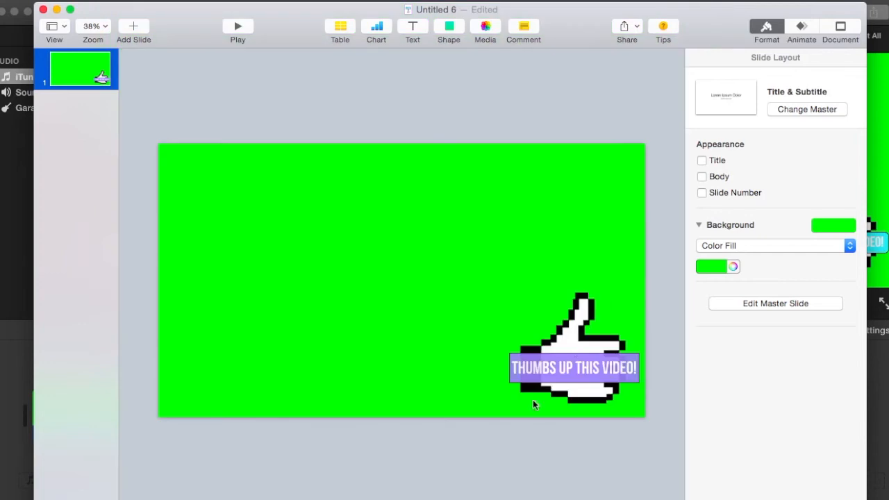
Group the thumbs-up hand and the purple text banner into one object.
key("super+a")
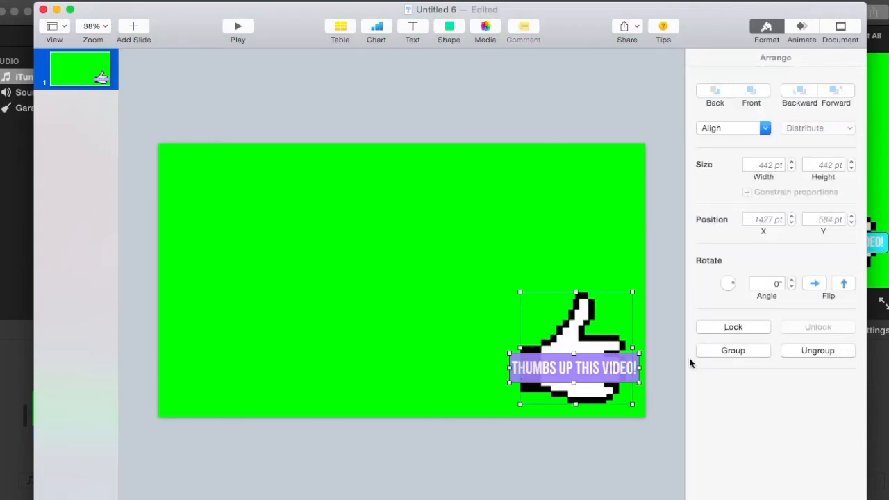
left_click(736, 352)
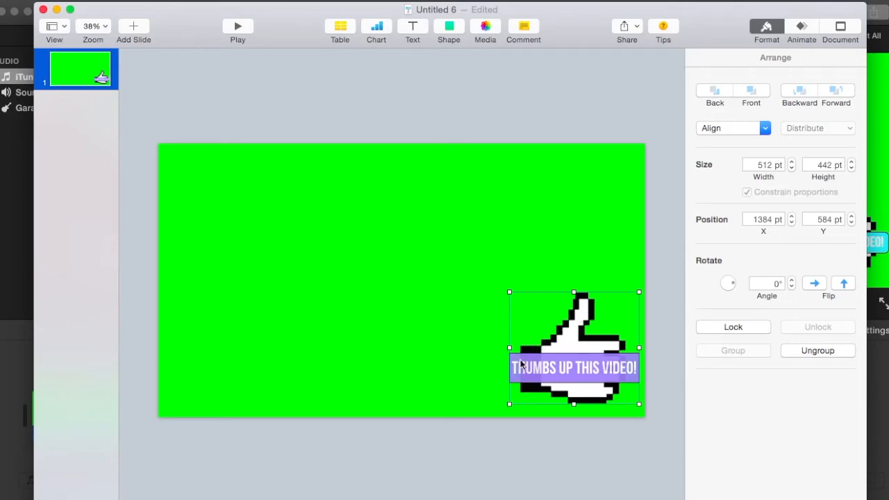
mouse_move(521, 364)
left_mouse_down()
mouse_move(435, 363)
mouse_move(468, 186)
mouse_move(394, 337)
mouse_move(521, 364)
left_mouse_up()
Try moving the group up and resizing it, undo the resize, and place it back low on the slide at about x 1381, y 597 pt.
left_click_drag(568, 313, 564, 246)
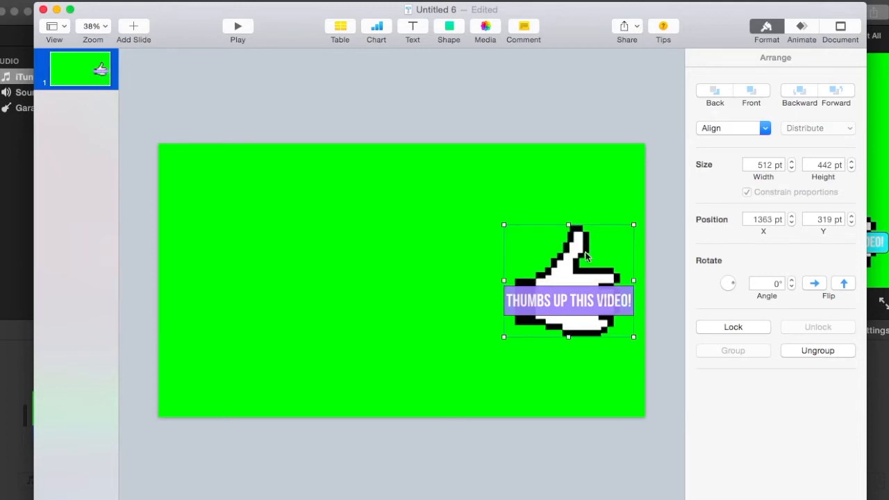
left_click_drag(634, 224, 628, 234)
key("super+z")
left_click_drag(571, 264, 578, 335)
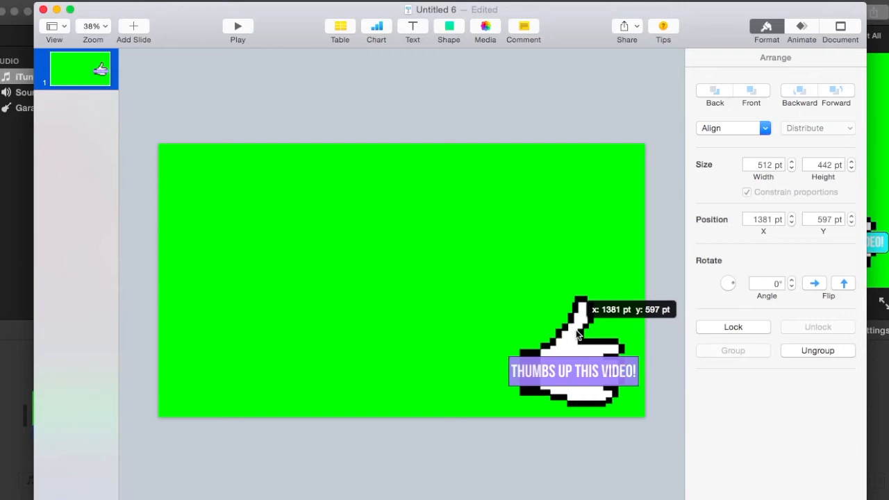
Add a Move In build-in effect to the grouped thumbs-up graphic.
left_click(800, 31)
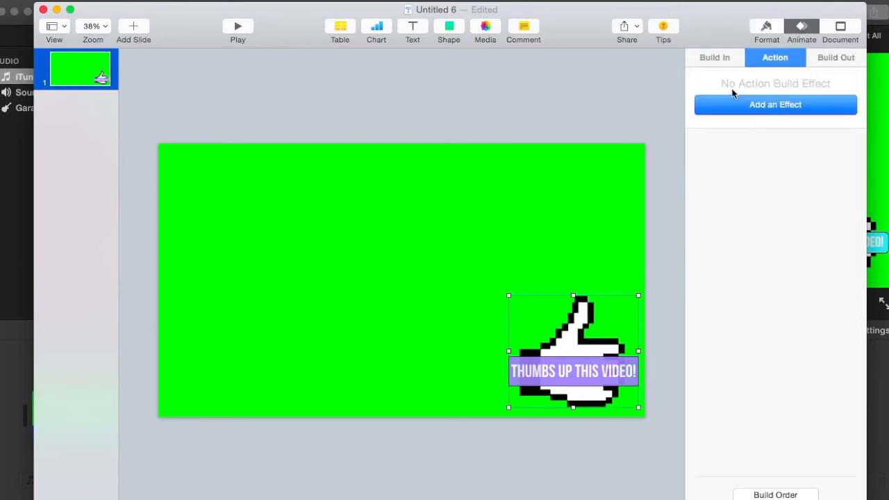
left_click(715, 57)
left_click(781, 102)
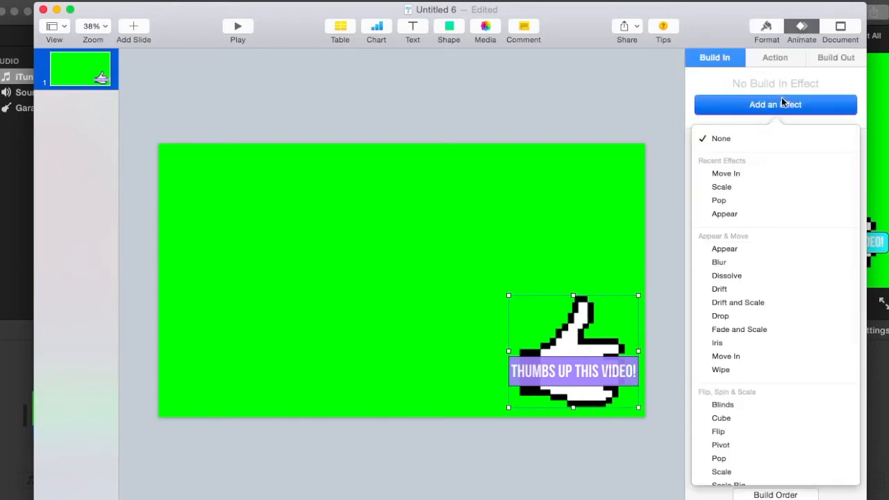
left_click(729, 175)
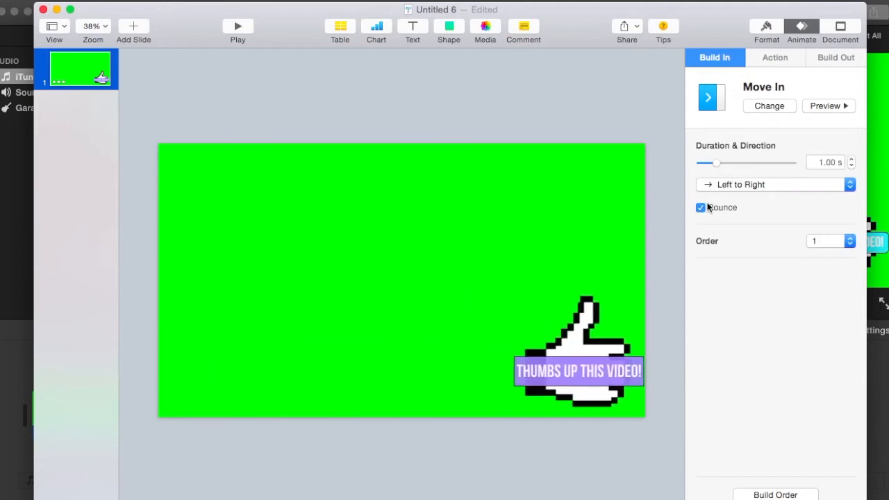
Turn off the group's Move In bounce, set its direction to Bottom Right to Top Left and duration to 0.60 s, and preview it.
left_click(707, 209)
left_click(700, 211)
left_click(700, 208)
left_click(759, 185)
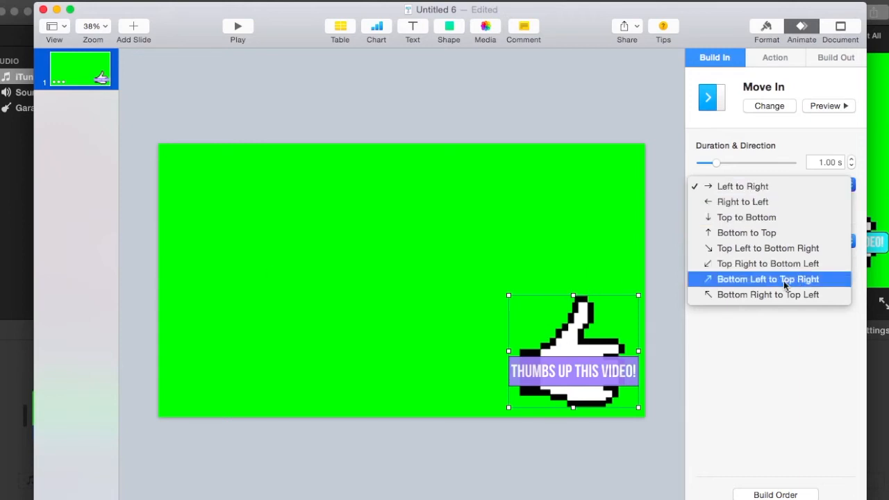
left_click(774, 295)
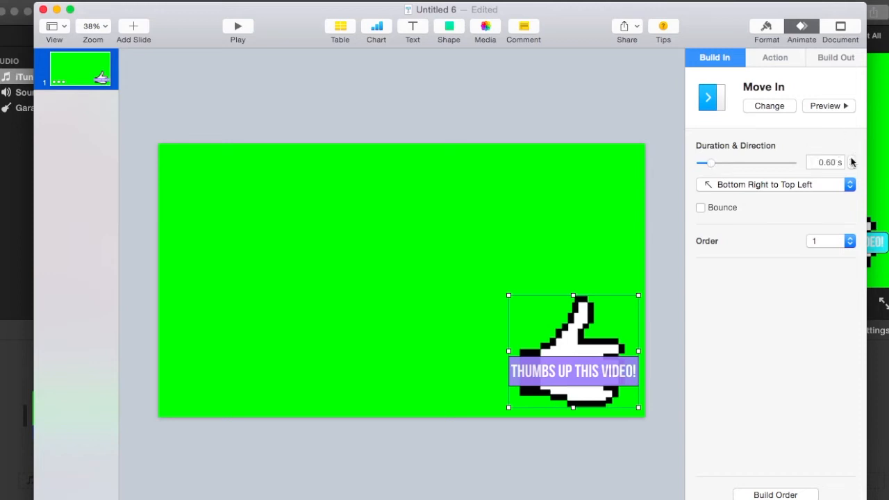
left_click(817, 108)
left_click(817, 108)
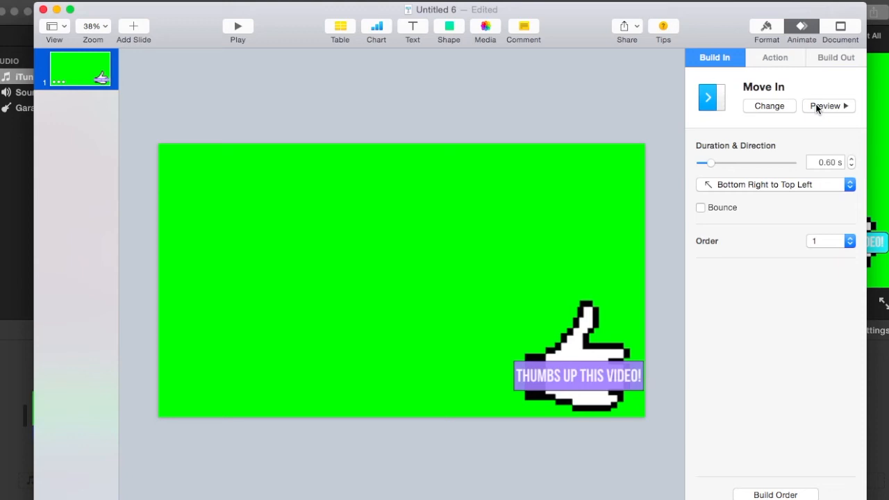
left_click(847, 106)
Try a 3.50 s duration for the group's Move In, preview it, and undo the change.
left_click(735, 164)
left_click(823, 111)
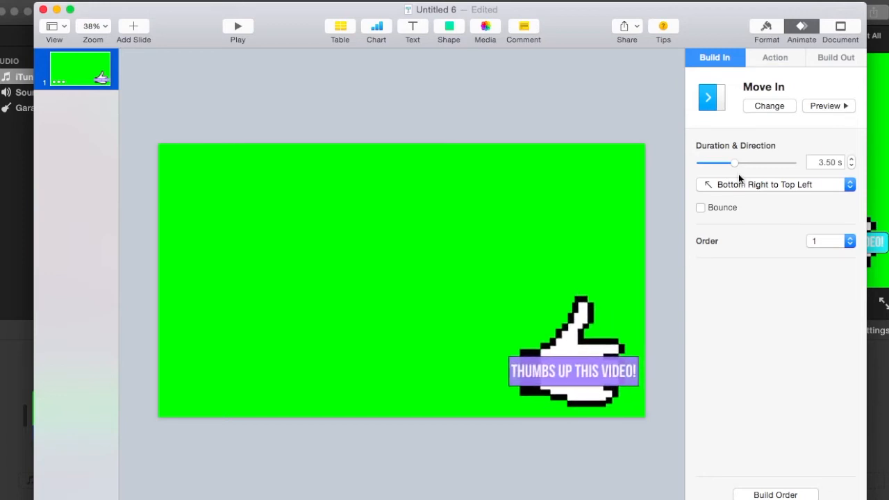
key("super+z")
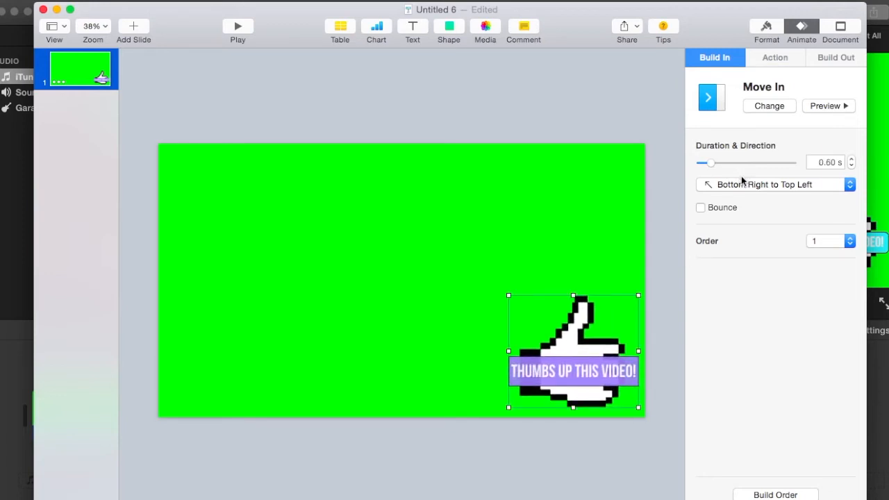
Add a Blink action to the thumbs-up group and set the number of blinks to 1.
left_click(775, 58)
left_click(749, 108)
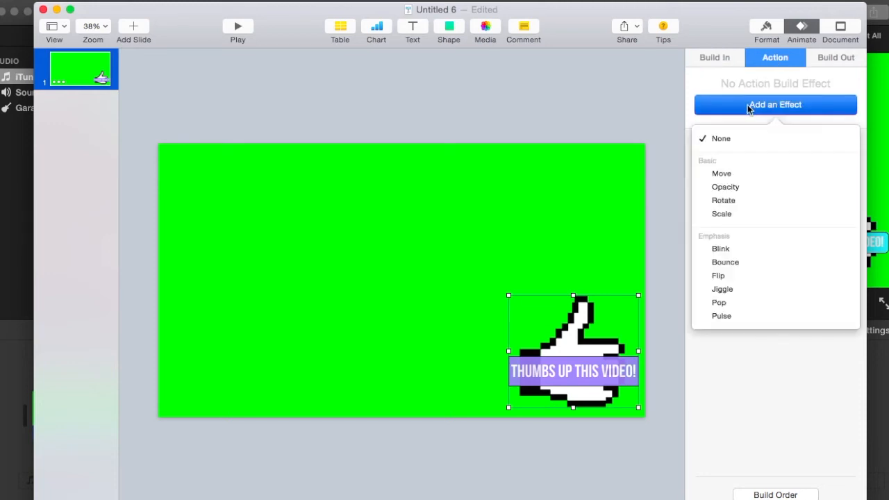
left_click(757, 78)
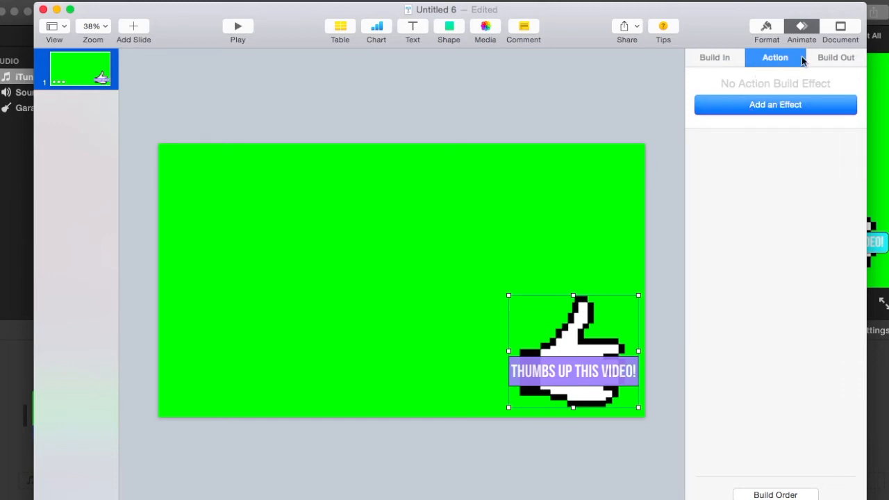
left_click(755, 105)
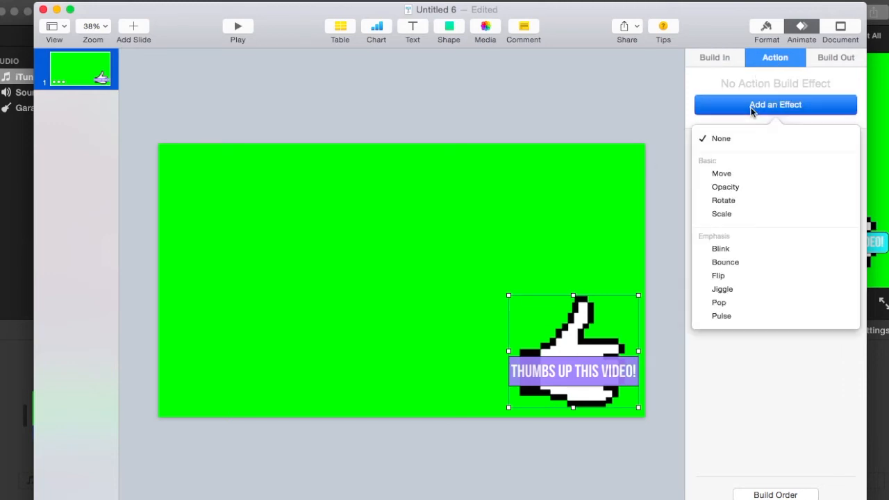
left_click(735, 248)
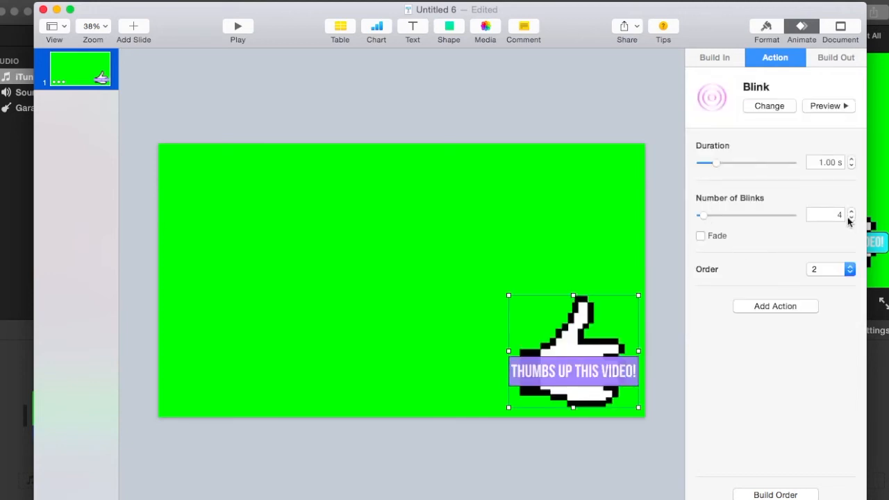
left_click(851, 218)
left_click(851, 218)
Select the pointing-hand cursor image over the banner and examine its Scale action settings.
left_click(587, 234)
left_click(591, 389)
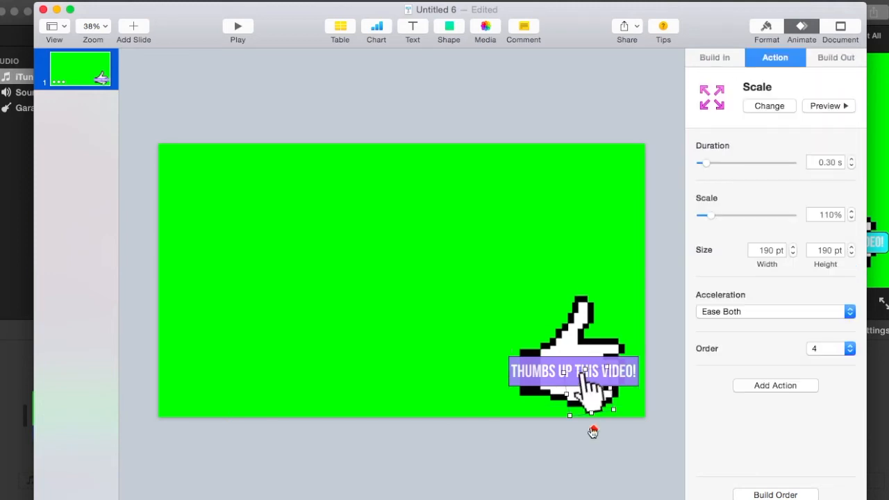
left_click(588, 243)
left_click(590, 389)
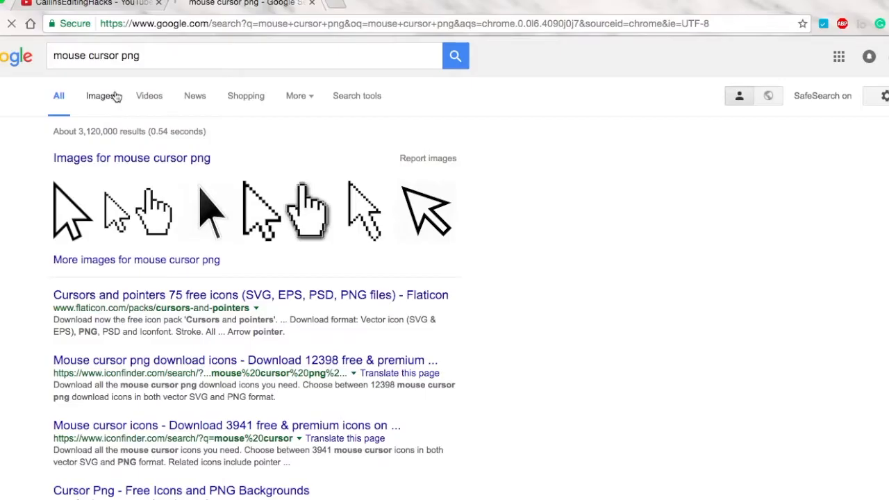
In the browser, show the image results for "mouse cursor png" and look through the cursor graphics.
left_click(118, 97)
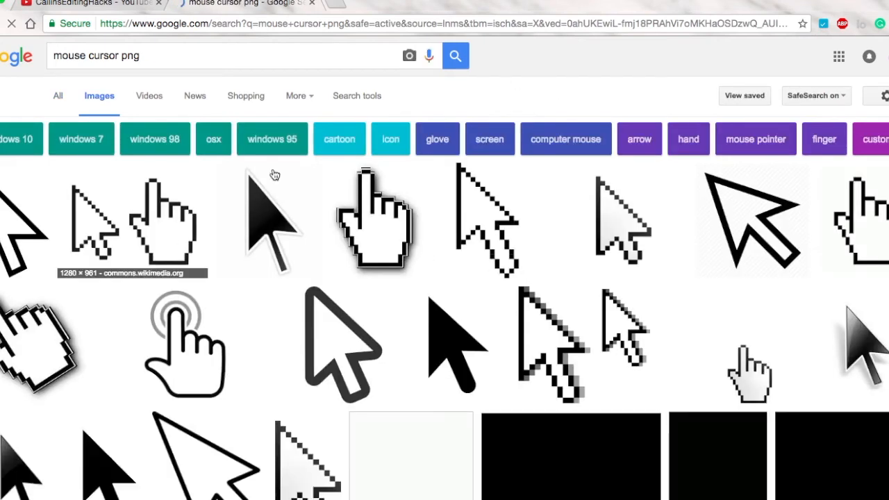
left_click(171, 258)
scroll(252, 232, "down", 10)
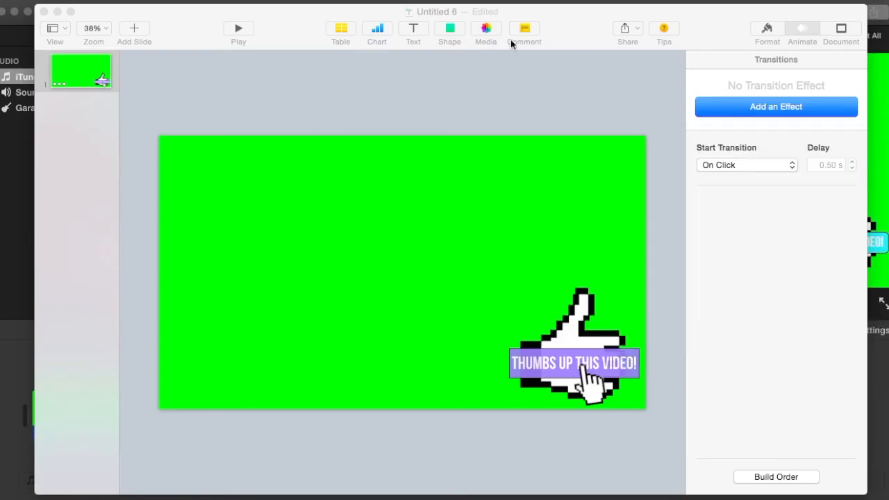
Back in Keynote, select the pointing-hand cursor image and examine its Move In build-in duration, direction and order.
left_click(592, 414)
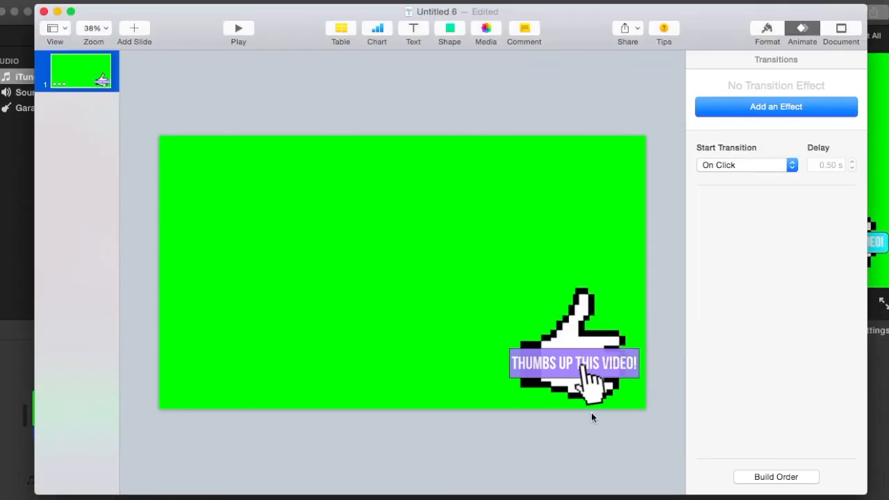
left_click(592, 393)
scroll(624, 356, "up", 3)
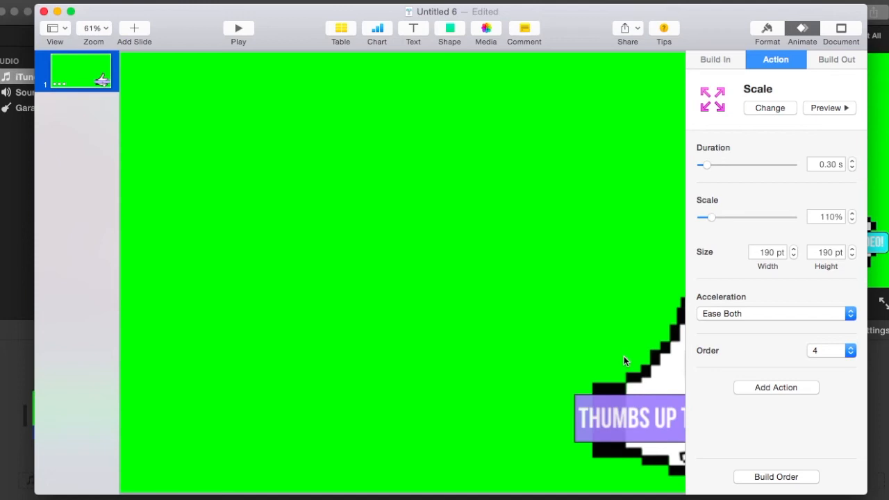
left_click(716, 60)
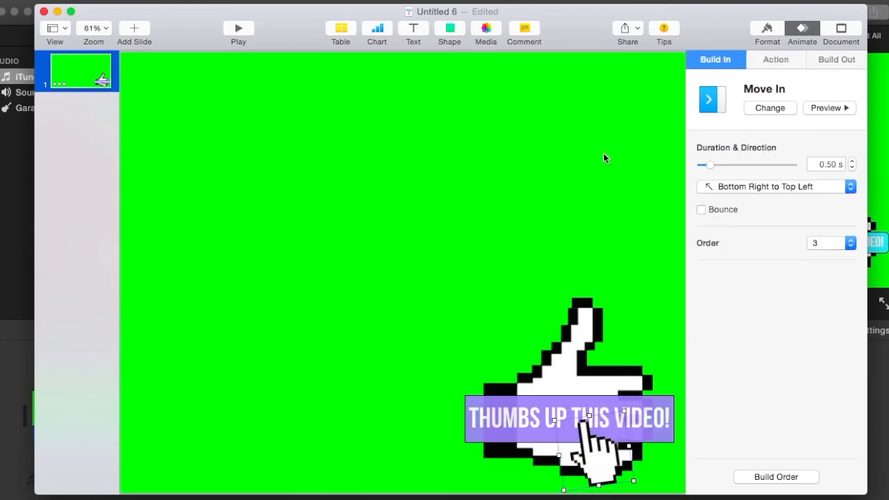
scroll(605, 154, "left", 2)
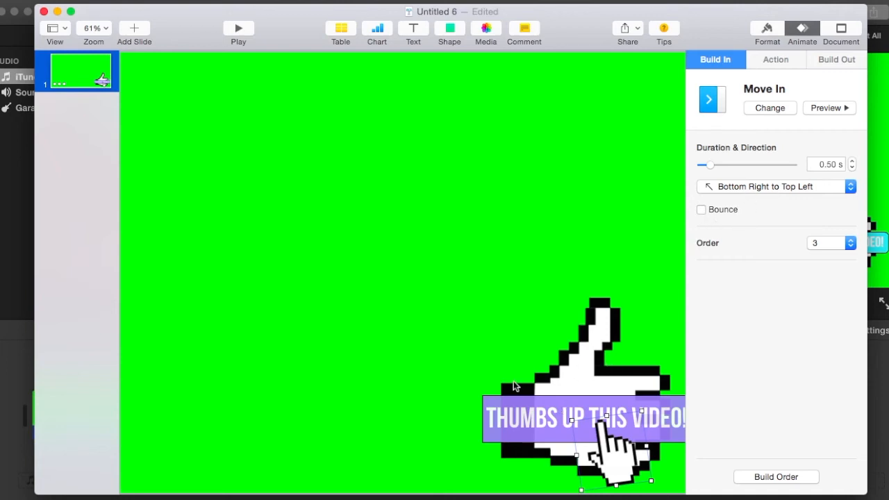
scroll(616, 308, "down", 3)
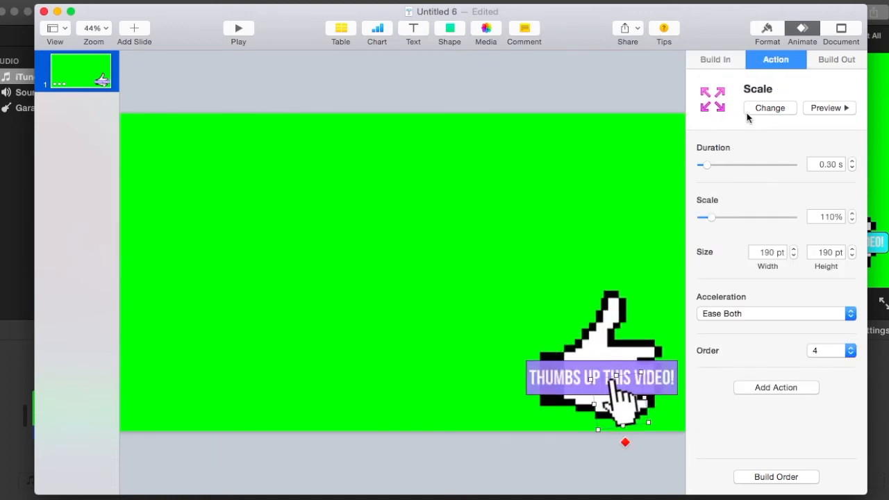
Choose Scale as the cursor image's action effect and preview it.
left_click(749, 111)
left_click(721, 223)
left_click(839, 107)
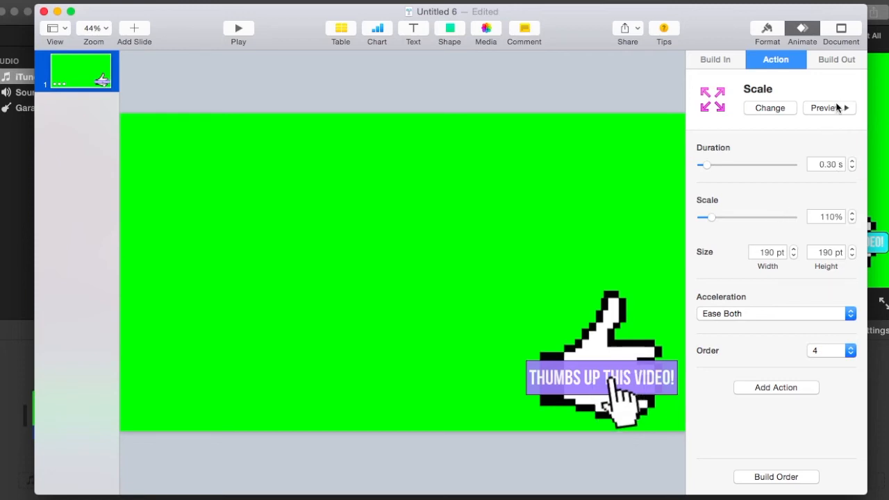
scroll(611, 361, "up", 2)
scroll(611, 360, "up", 2)
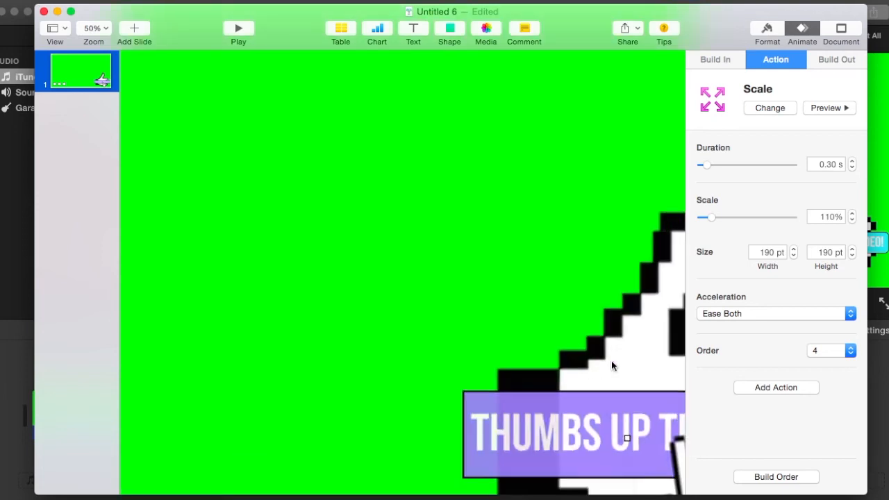
scroll(611, 361, "down", 4)
scroll(644, 310, "down", 2)
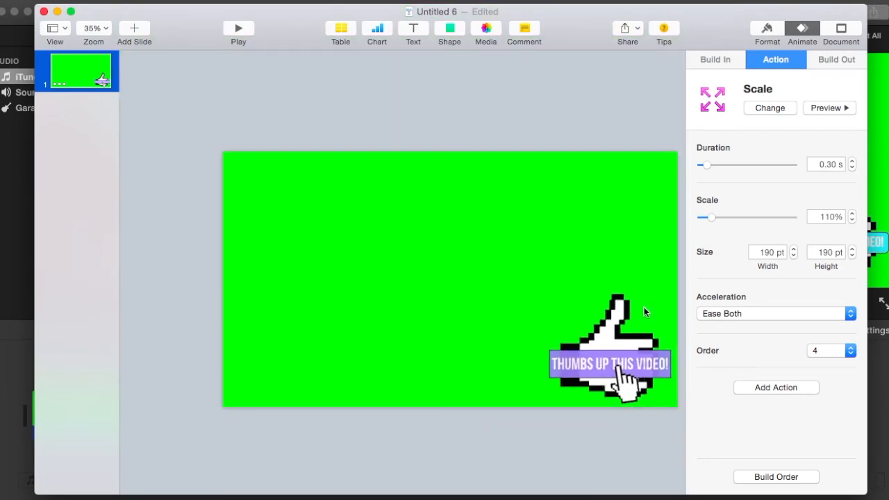
scroll(644, 307, "up", 2)
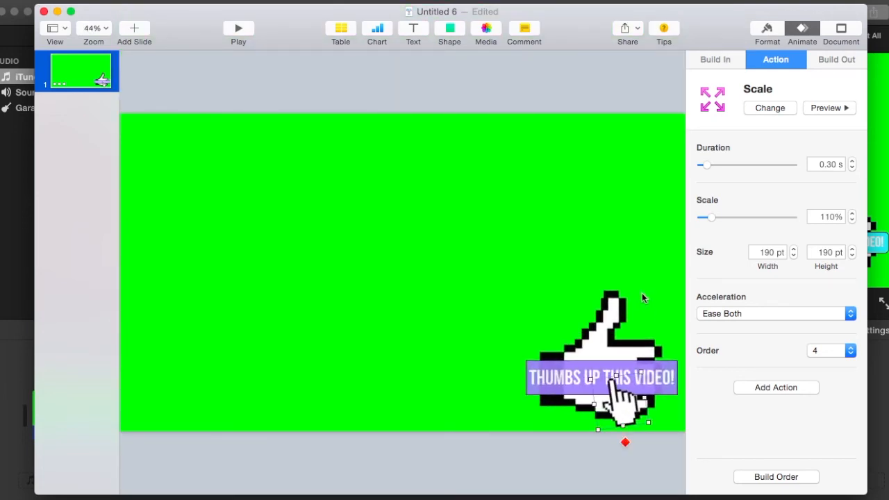
left_click(642, 293)
Open the build order and place the cursor image's Move In second, ahead of the group's Blink.
left_click(628, 402)
left_click(754, 478)
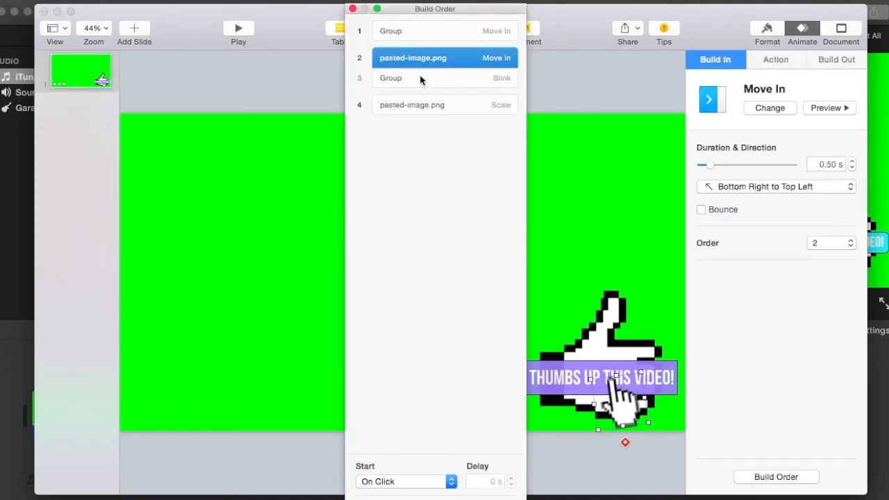
left_click(430, 35)
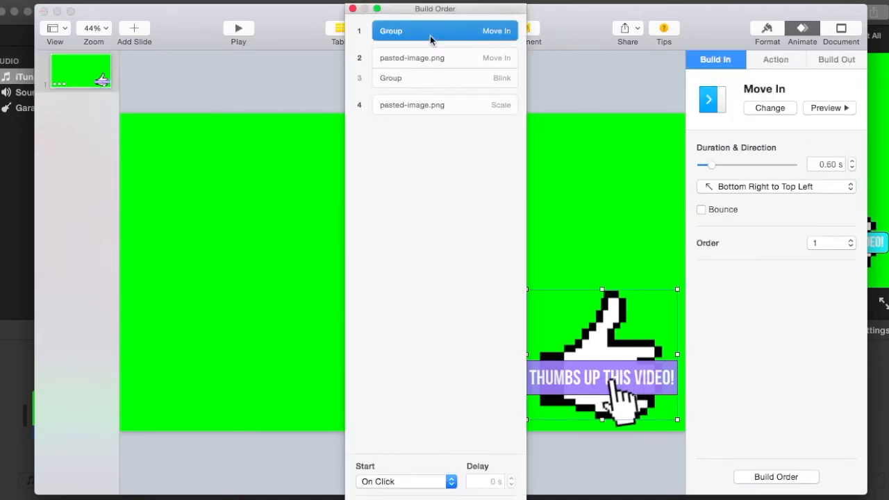
left_click(419, 170)
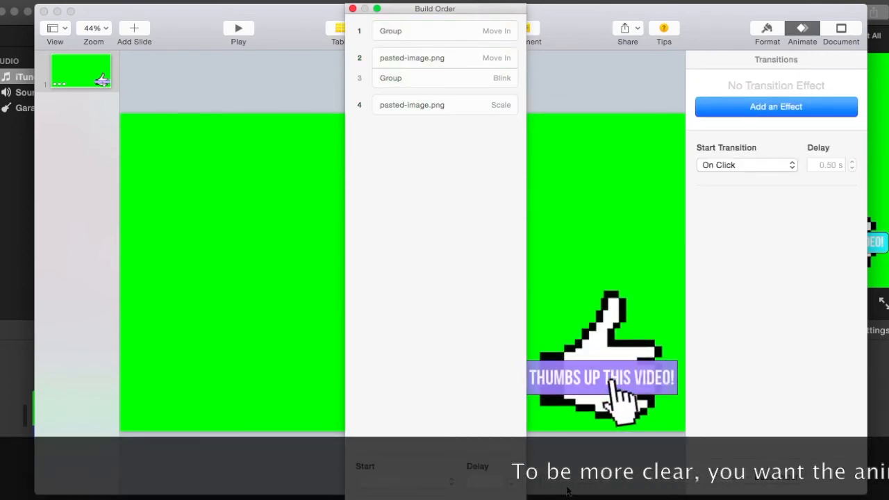
Attach the cursor image's Scale build to the group's Blink and set it to start With Build 3.
left_click(465, 58)
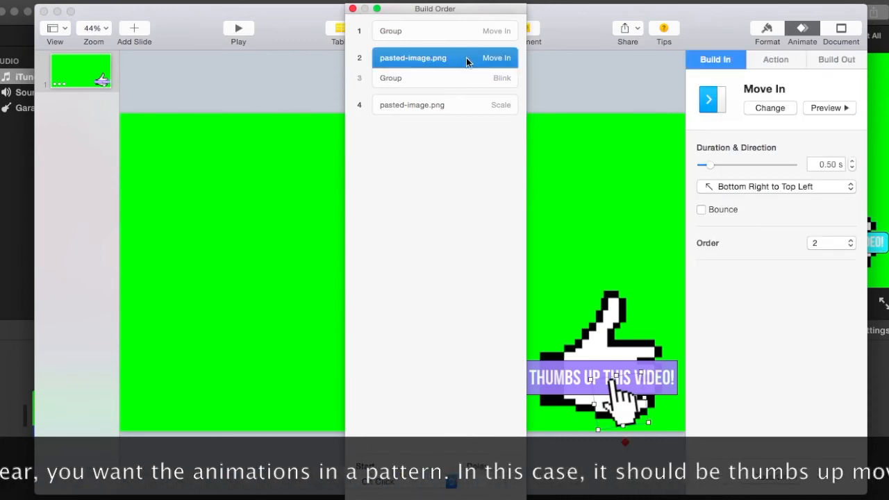
left_click(453, 80)
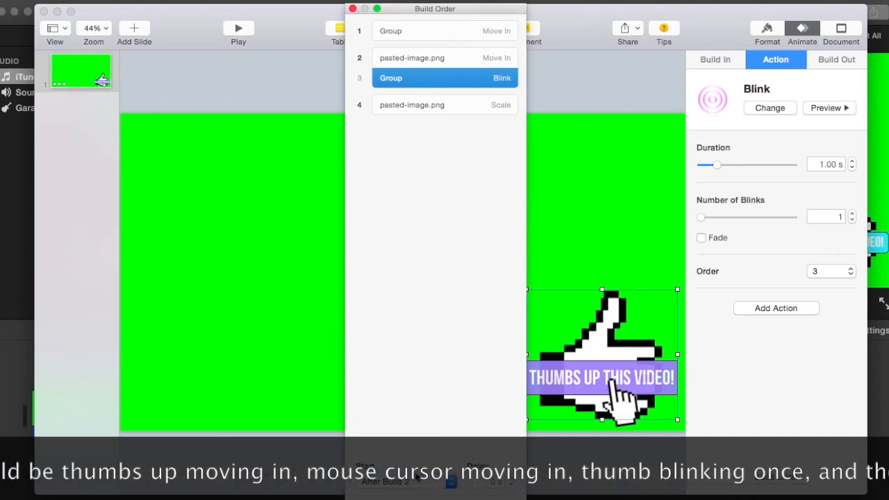
left_click(441, 104)
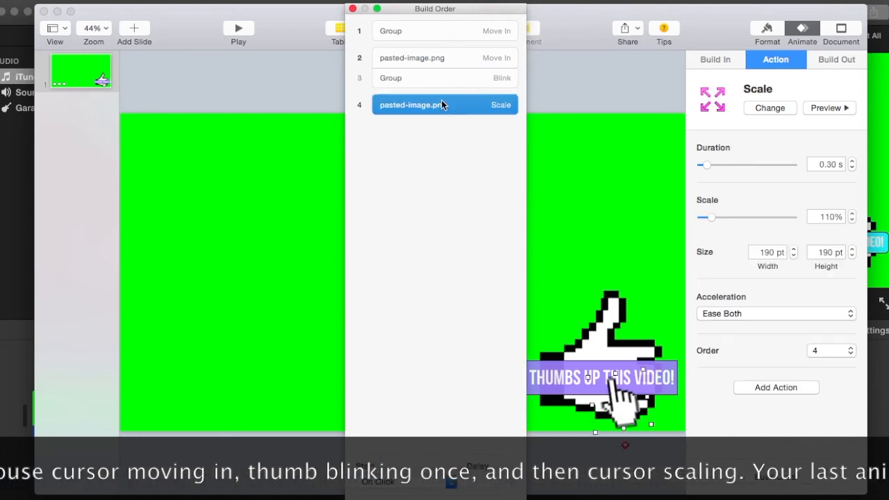
left_click_drag(443, 96, 454, 83)
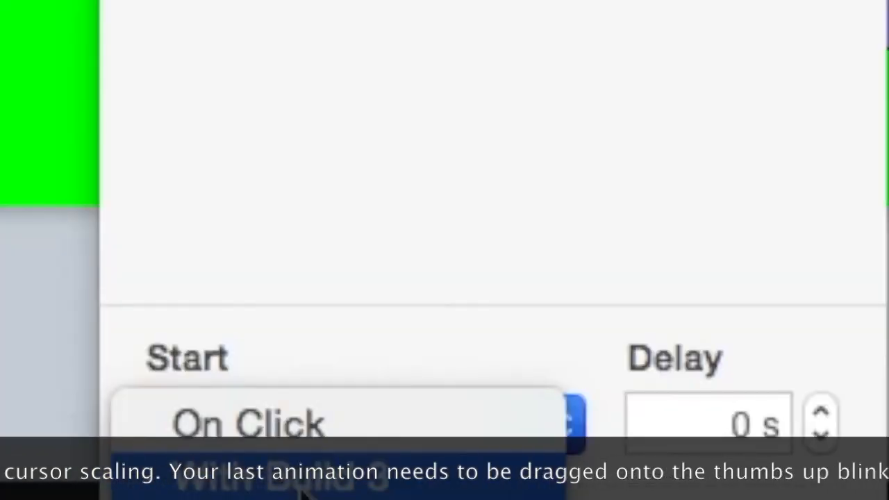
left_click(302, 488)
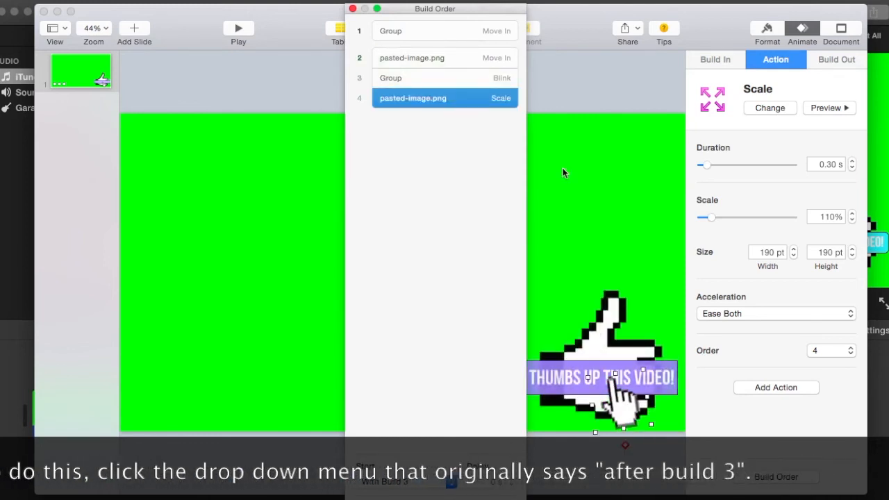
Set the group's Blink duration to 0.30 s and close the build order.
left_click(484, 81)
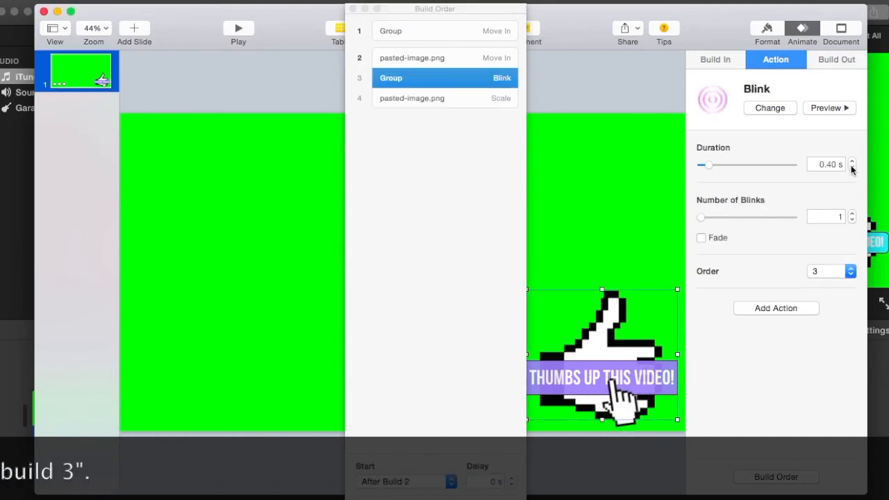
left_click(852, 168)
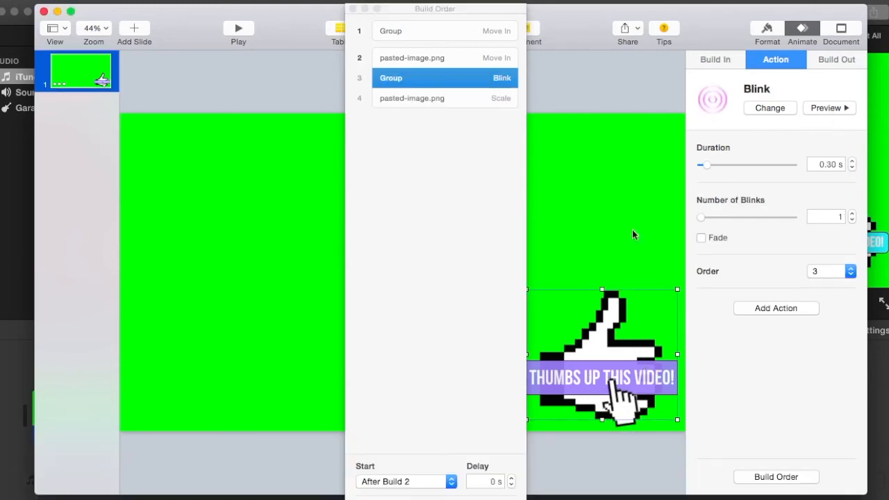
left_click(494, 410)
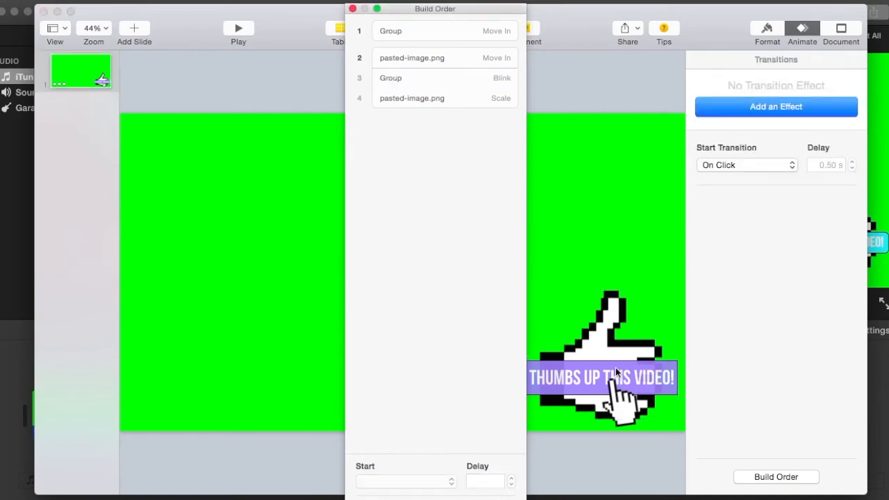
left_click(620, 404)
left_click(503, 411)
left_click(492, 499)
left_click(353, 9)
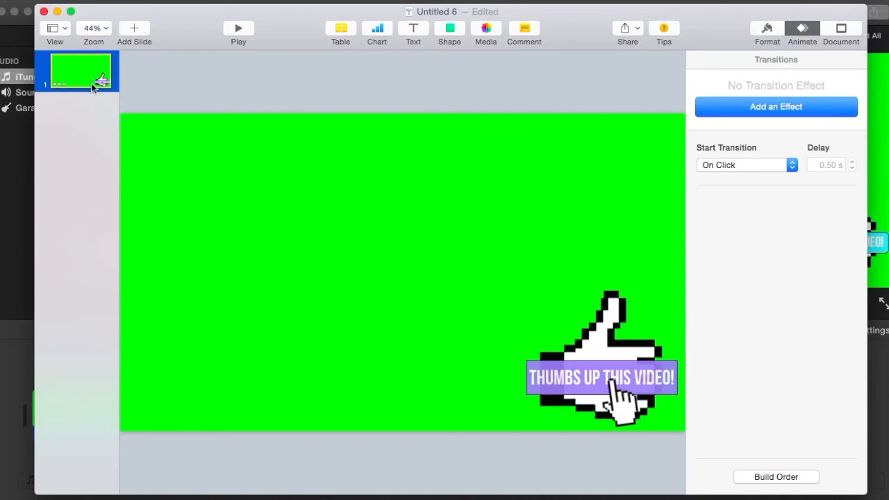
Duplicate the thumbs-up slide as a second slide.
key("super+z")
left_click(98, 58)
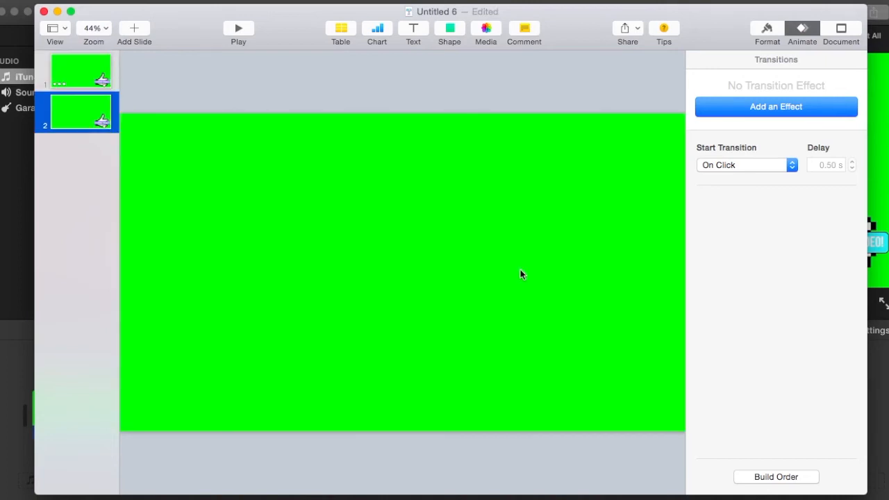
key("super+z")
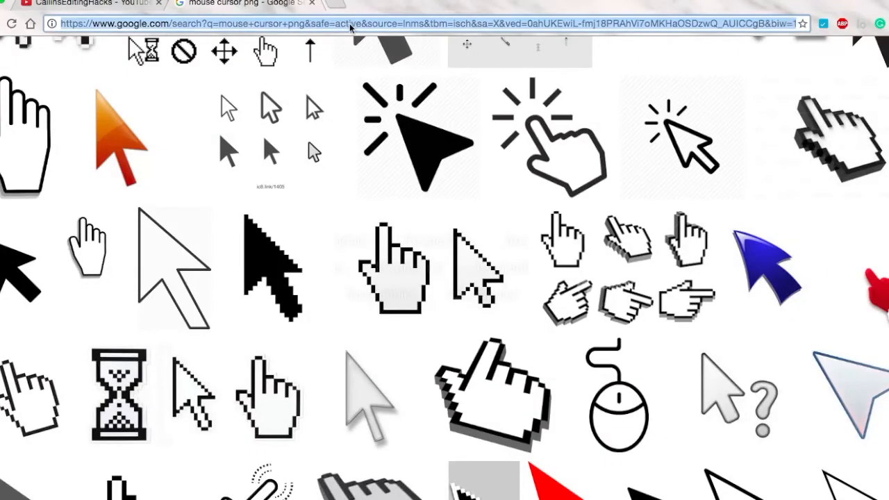
In the browser, search Google Images for "subscribe png" and look through the subscribe button graphics.
type("subscribe png")
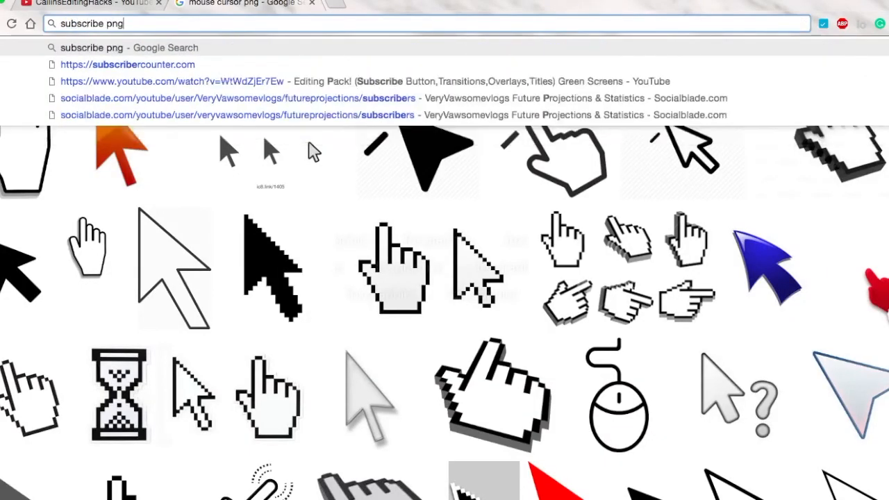
key("Return")
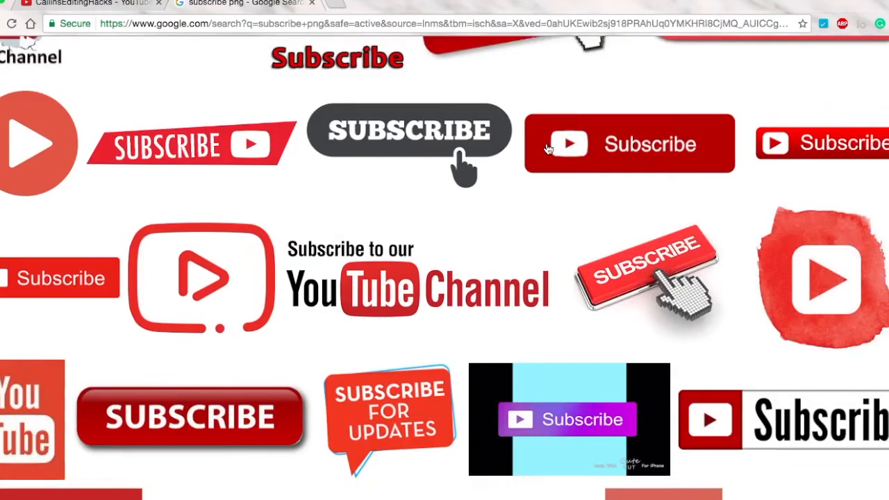
scroll(547, 148, "down", 1)
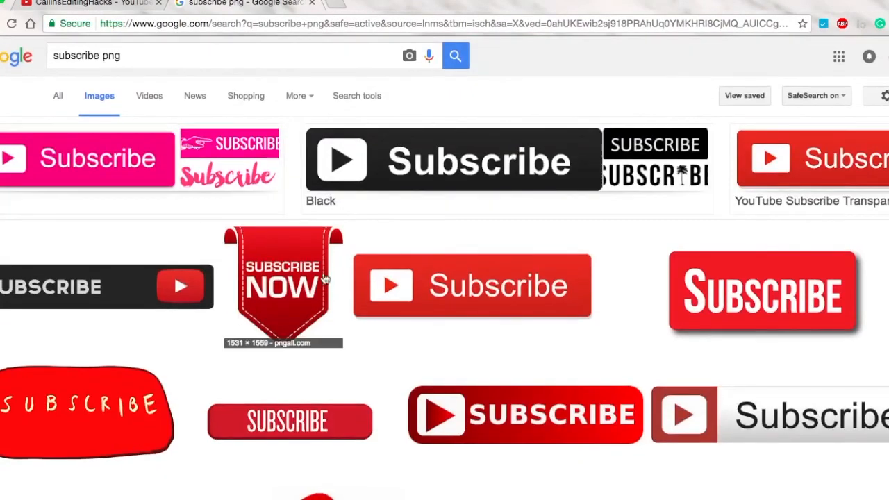